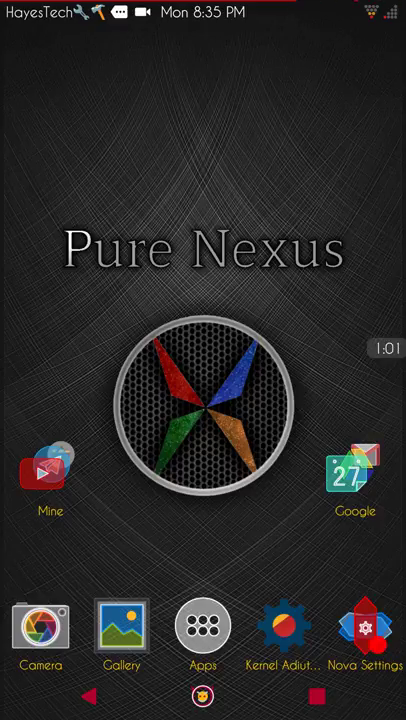
Swipe the dock to the shortcut set with ES File Explorer, Substratum and XDA Premium
left_click_drag(378, 645, 100, 645)
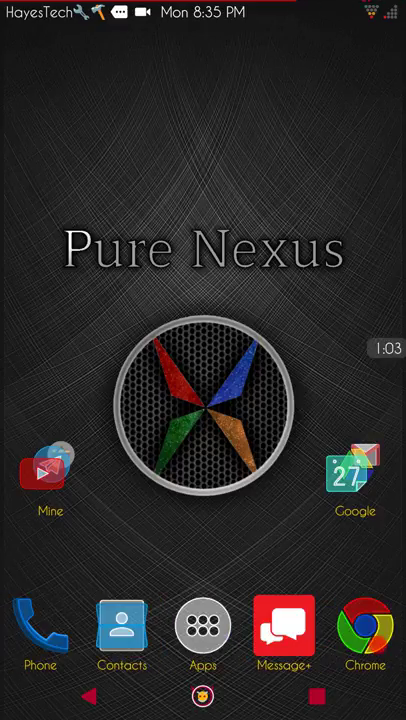
left_click_drag(378, 645, 100, 645)
Launch XDA Premium and open the [ROM][N6] Pure Nexus thread under Latest Topics
left_click(284, 628)
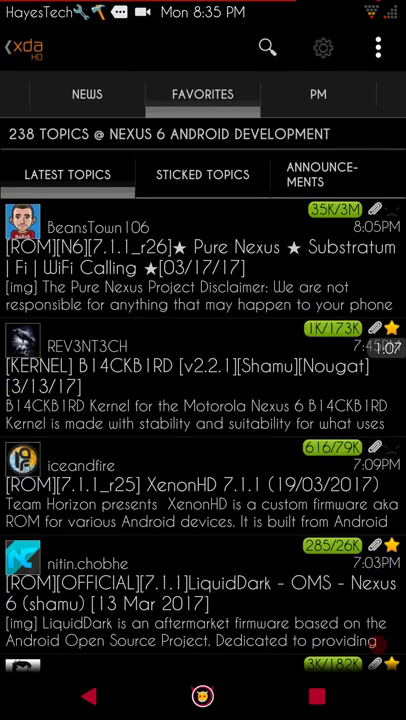
left_click(200, 257)
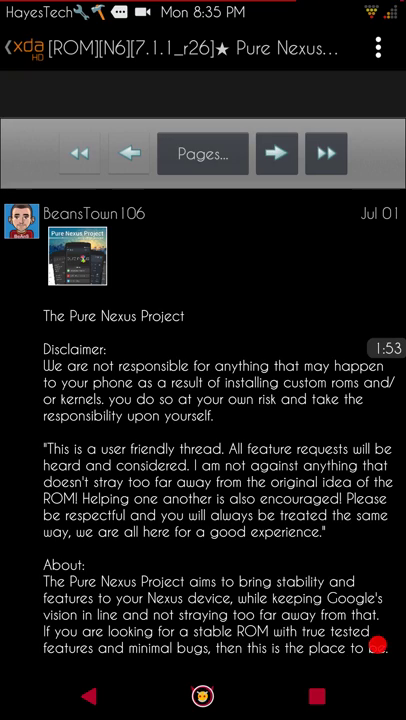
scroll(203, 400, "down", 5)
scroll(203, 400, "down", 3)
scroll(203, 400, "down", 1)
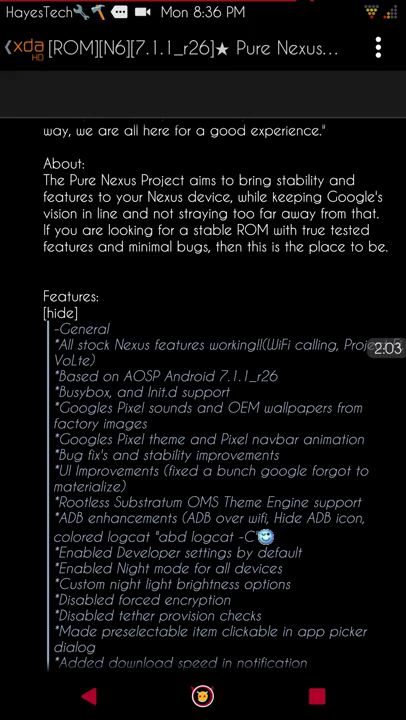
scroll(203, 400, "down", 4)
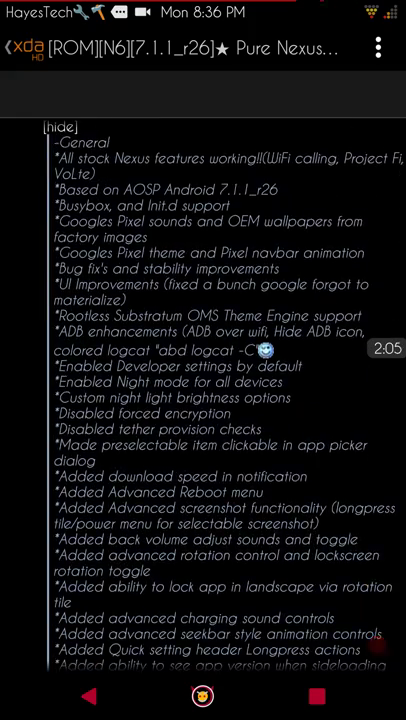
scroll(203, 400, "up", 5)
scroll(203, 400, "up", 3)
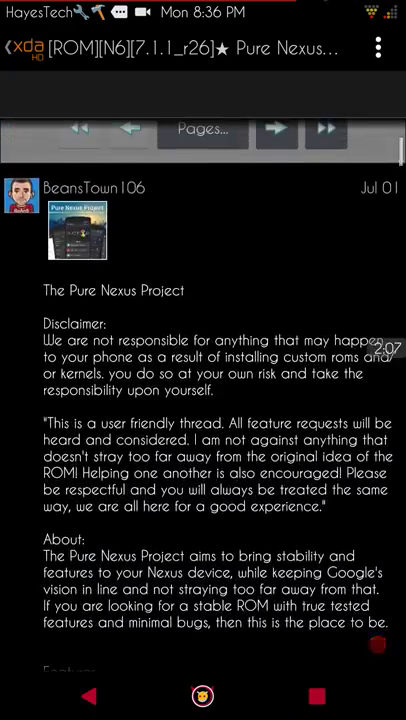
scroll(203, 400, "up", 1)
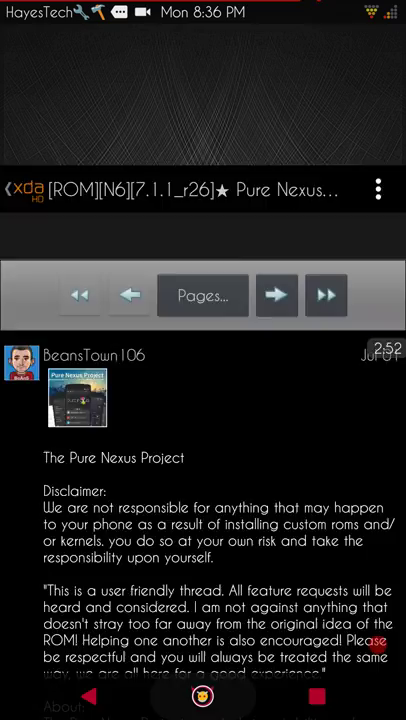
Go home, pull down the shade and enter Android Settings via the gear
key("super")
left_click_drag(200, 10, 200, 600)
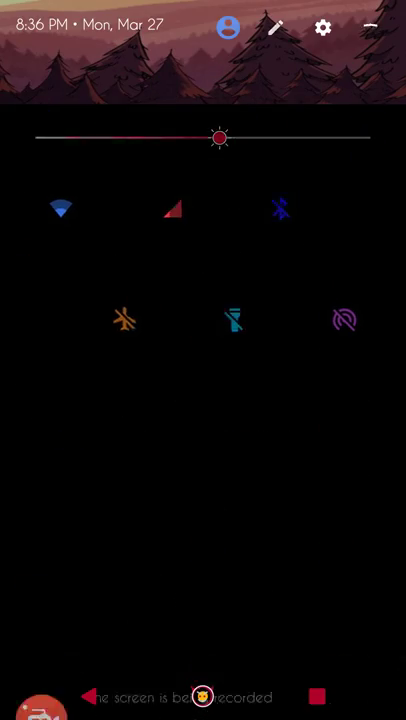
left_click(322, 27)
scroll(200, 400, "down", 10)
scroll(200, 400, "down", 10)
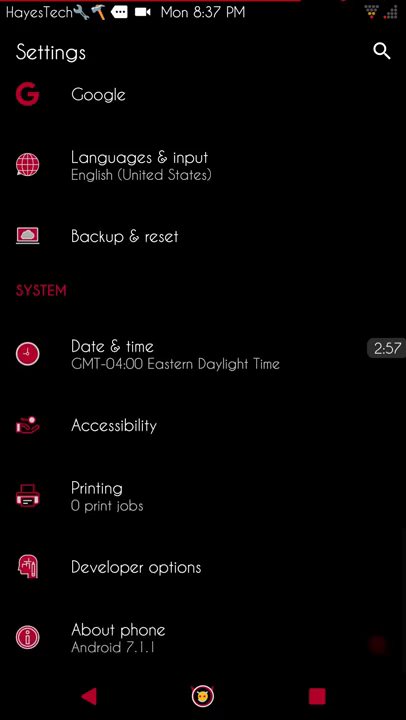
scroll(200, 360, "up", 10)
scroll(200, 360, "up", 3)
scroll(200, 360, "down", 2)
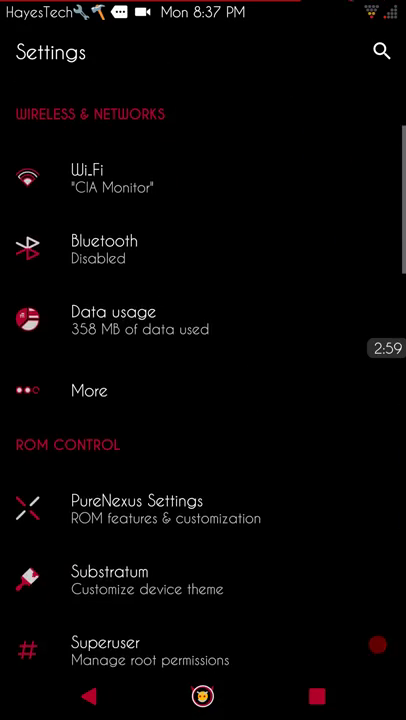
scroll(200, 400, "down", 4)
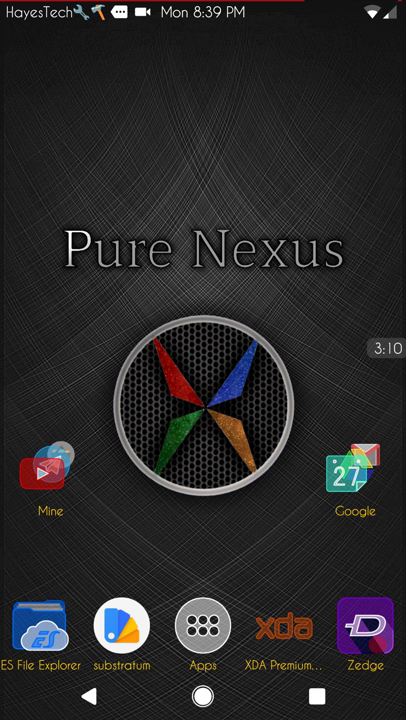
Reach About phone at the bottom of Settings, showing Android 7.1.1 and the PureNexus build
left_click_drag(203, 12, 203, 500)
left_click_drag(203, 60, 203, 500)
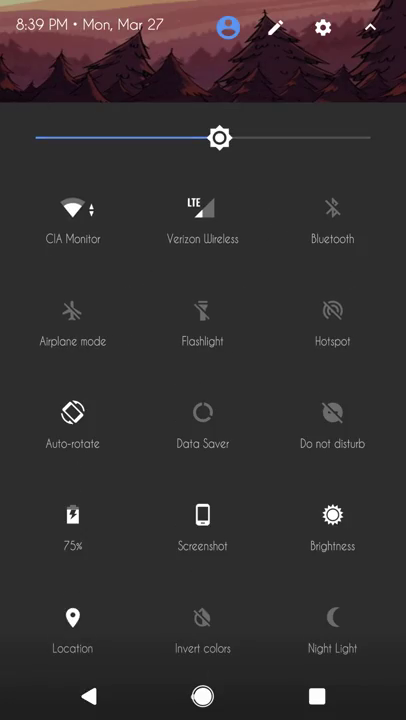
left_click_drag(203, 680, 203, 100)
left_click_drag(203, 600, 203, 100)
left_click(118, 637)
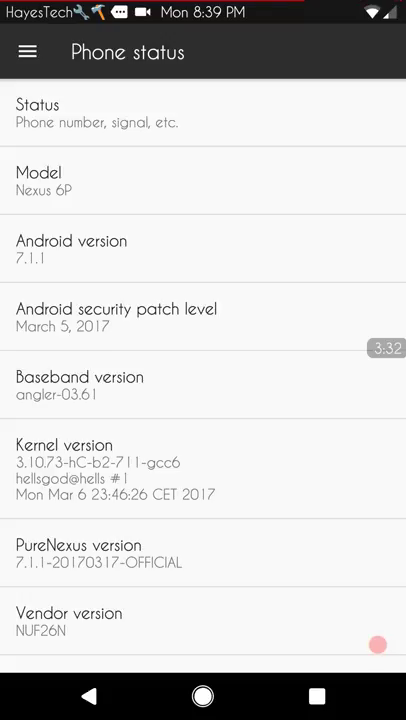
scroll(203, 400, "down", 2)
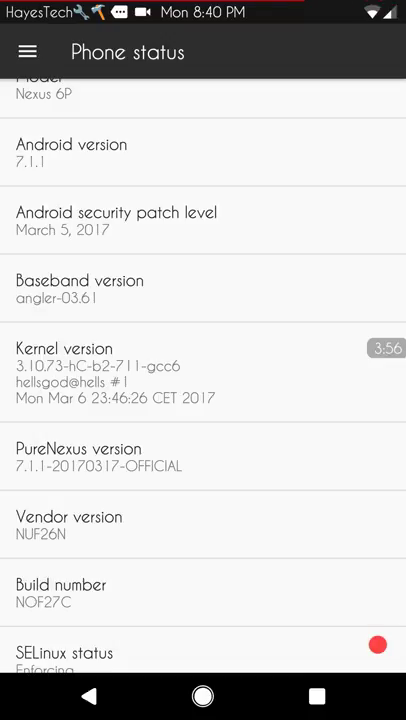
scroll(203, 400, "down", 1)
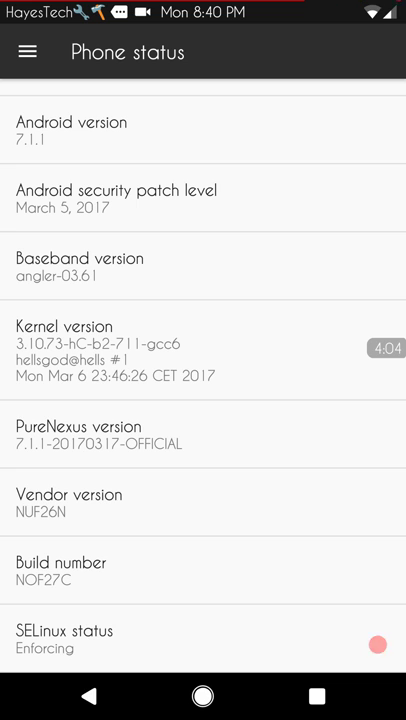
Exit Settings to the home screen and bring up the Nova app drawer
left_click(89, 696)
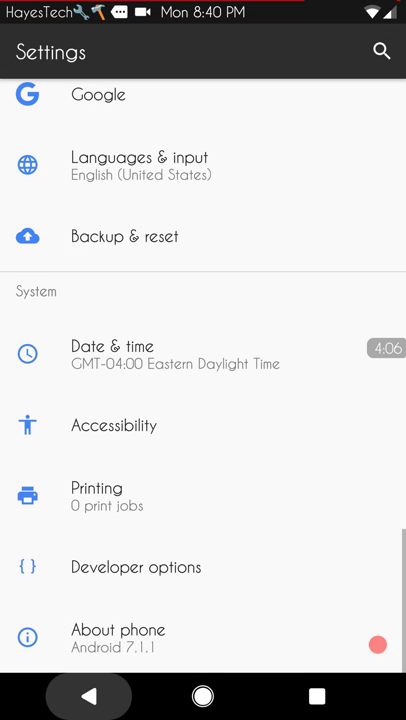
left_click(202, 696)
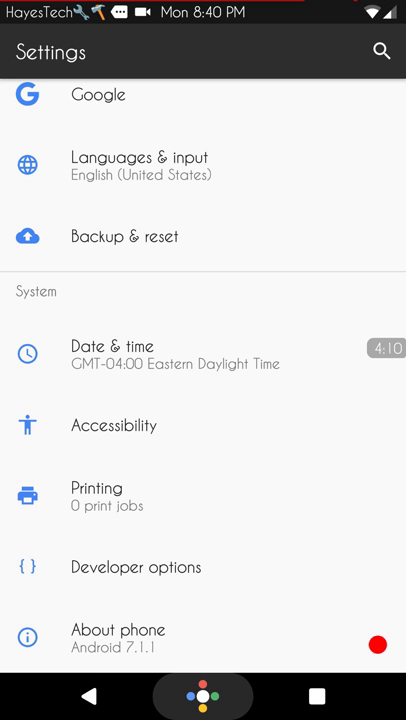
left_click(88, 696)
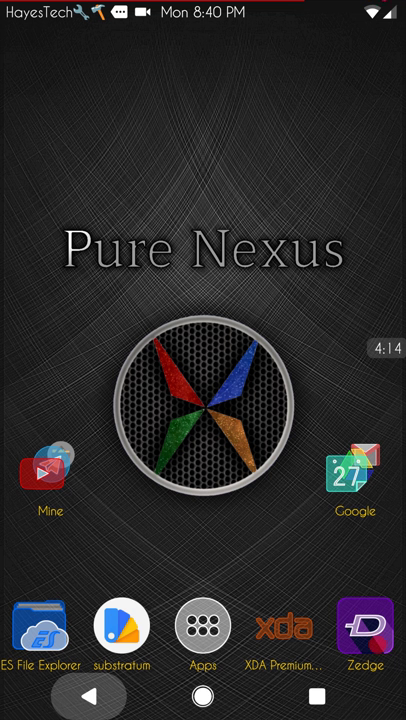
left_click(202, 627)
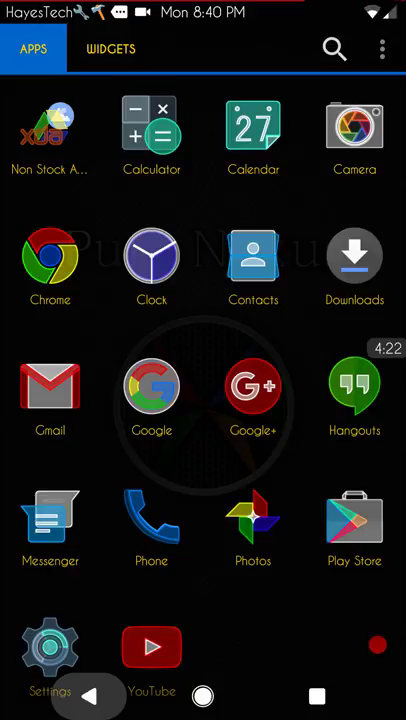
scroll(203, 360, "down", 1)
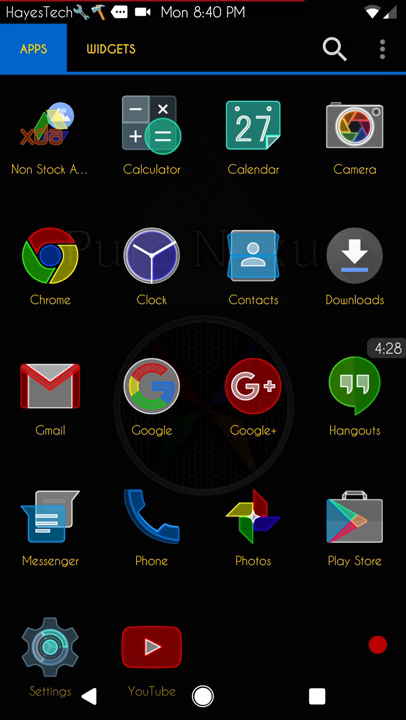
Look inside the Non Stock Apps folder twice, closing it back to the drawer
left_click(50, 126)
left_click(89, 695)
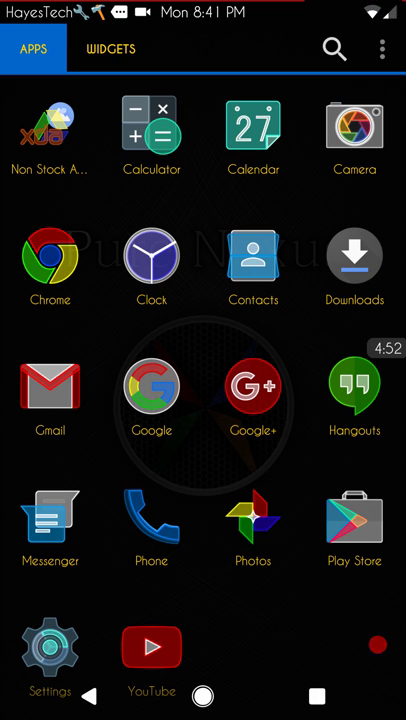
left_click(49, 126)
key("Escape")
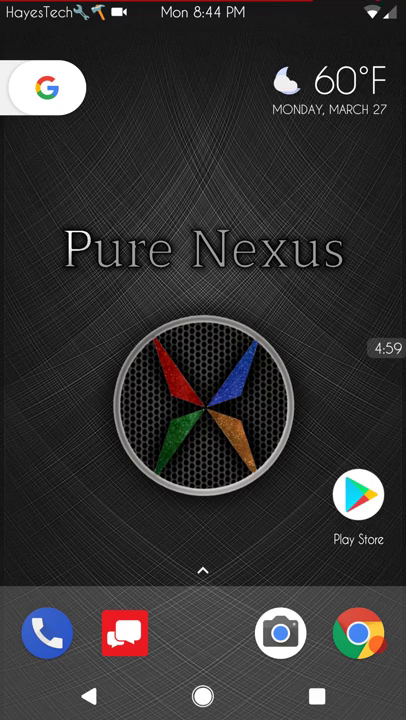
Browse the app list, then visit the Google feed page, dismissing its intro and location notices
left_click_drag(203, 570, 203, 150)
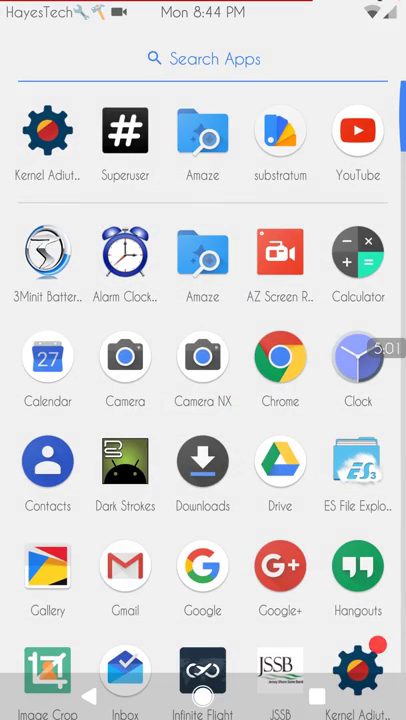
scroll(203, 400, "down", 5)
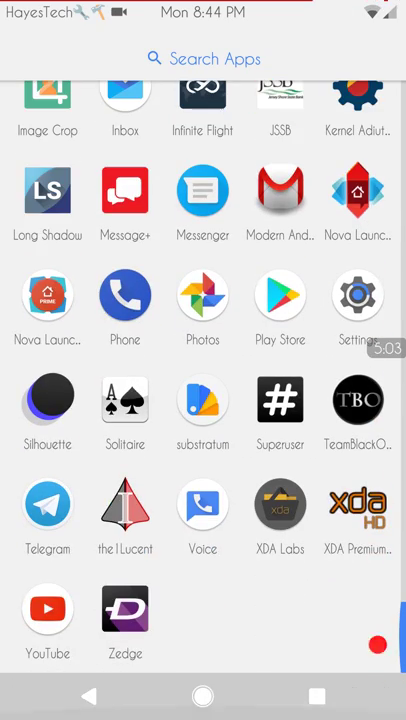
scroll(203, 400, "up", 5)
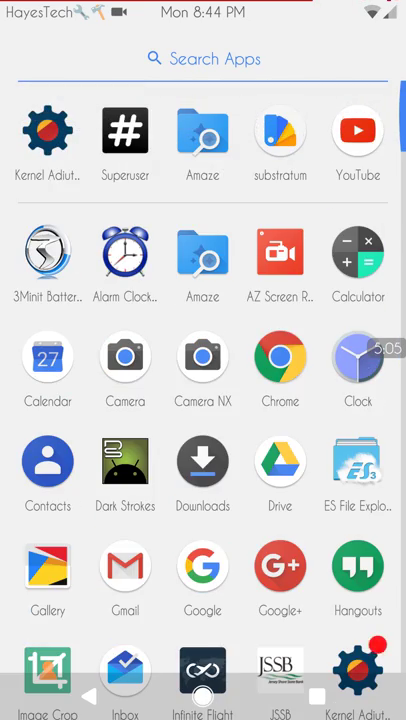
key("Escape")
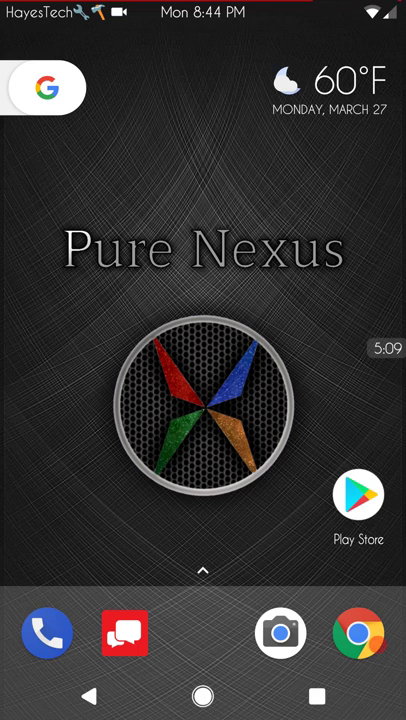
left_click_drag(60, 400, 340, 400)
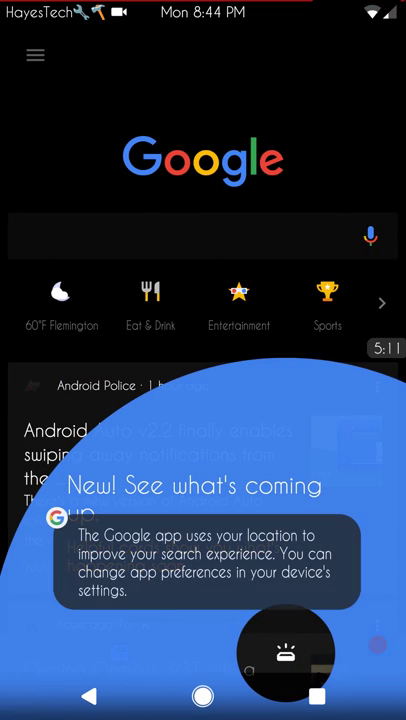
left_click(285, 652)
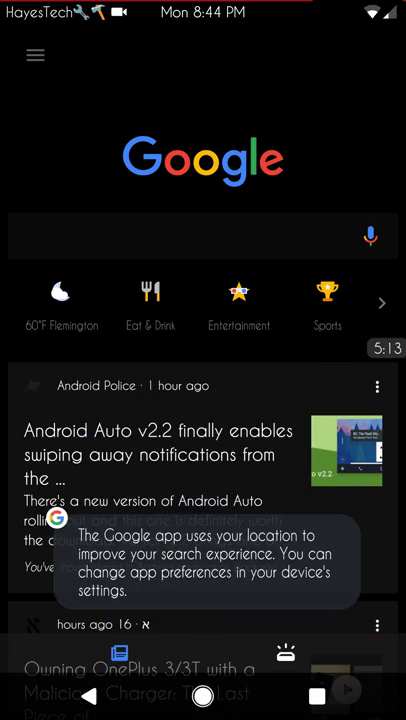
left_click(200, 450)
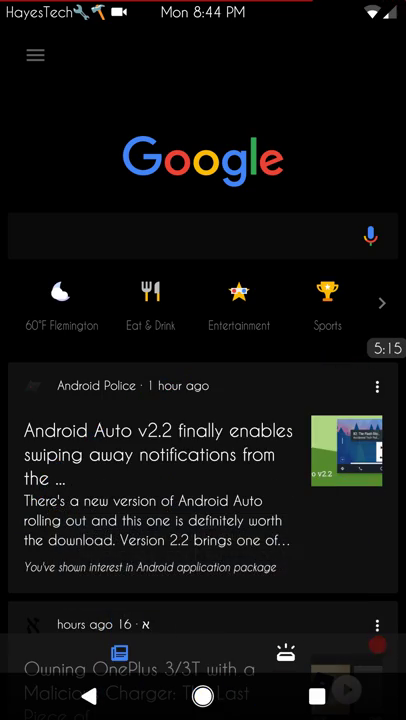
scroll(203, 450, "down", 5)
scroll(203, 400, "up", 5)
left_click_drag(340, 400, 60, 400)
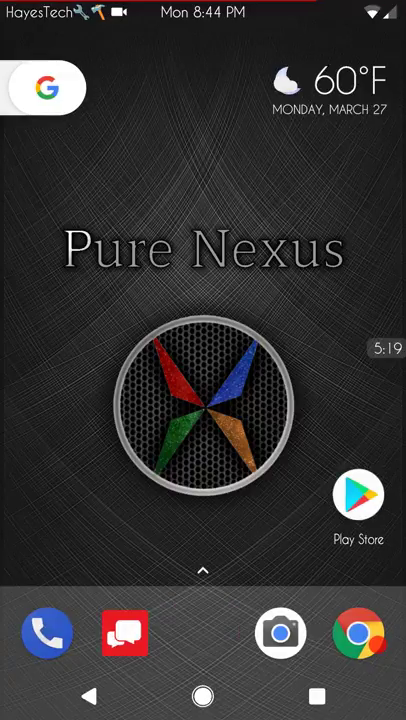
Tap the dock's corner icon repeatedly from the home screen
left_click(358, 634)
left_click(370, 640)
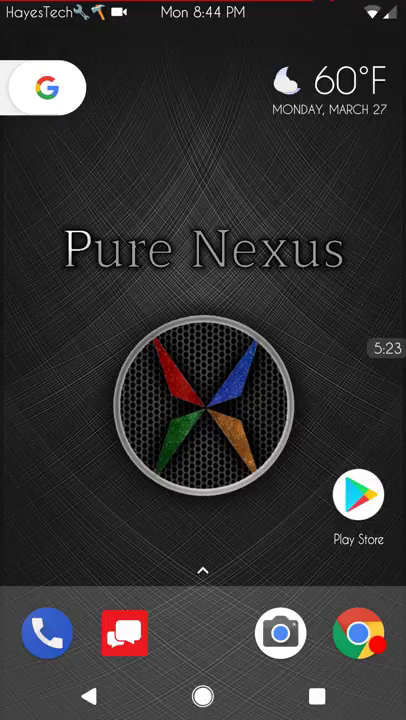
left_click(375, 644)
left_click(375, 644)
left_click(375, 644)
left_click(375, 644)
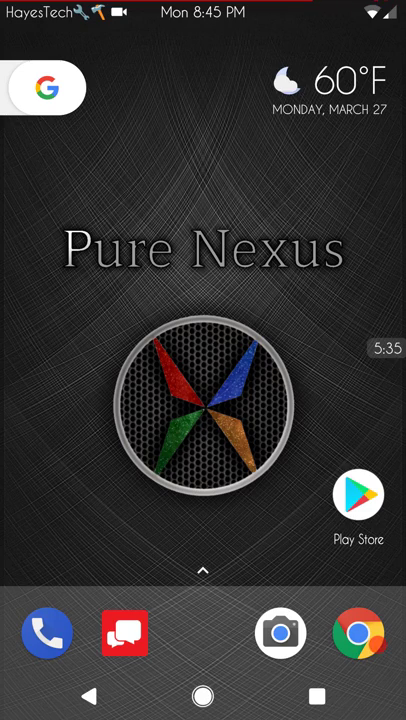
Enter PureNexus Settings and look through Lock screen and Lock screen items
left_click_drag(203, 5, 203, 300)
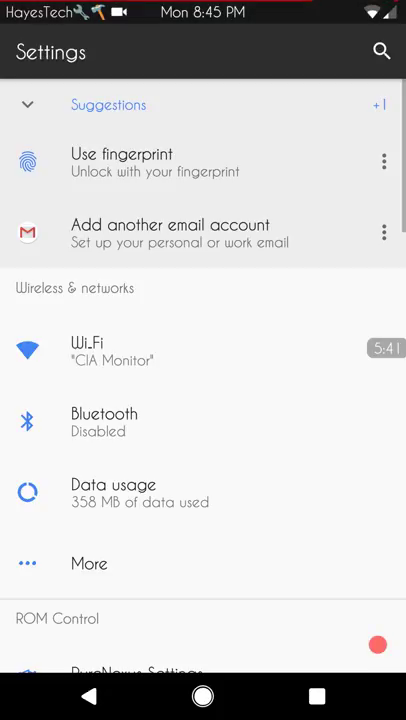
mouse_move(203, 500)
left_mouse_down()
mouse_move(203, 250)
mouse_move(203, 310)
left_mouse_up()
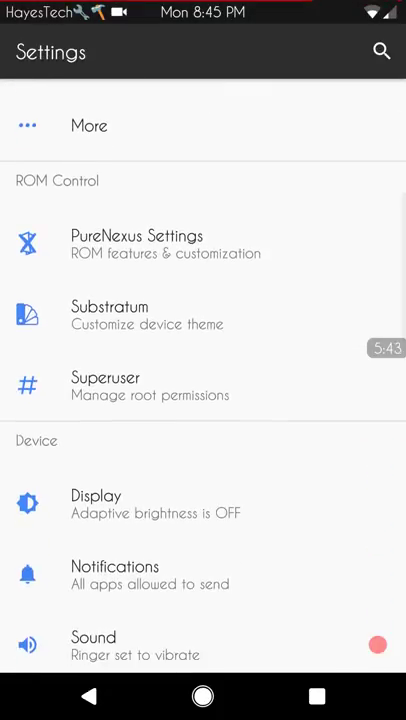
left_click(137, 244)
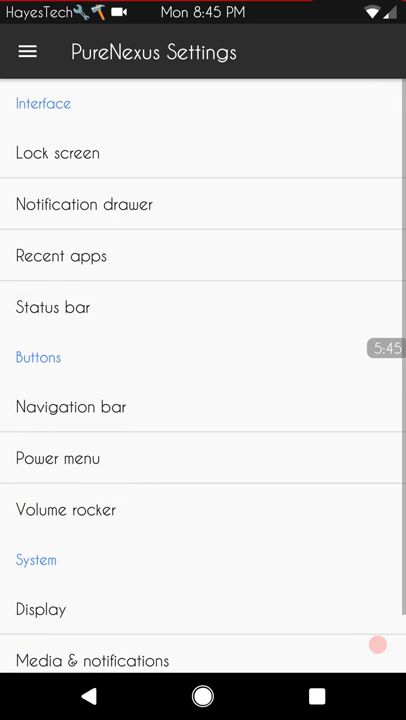
left_click(250, 152)
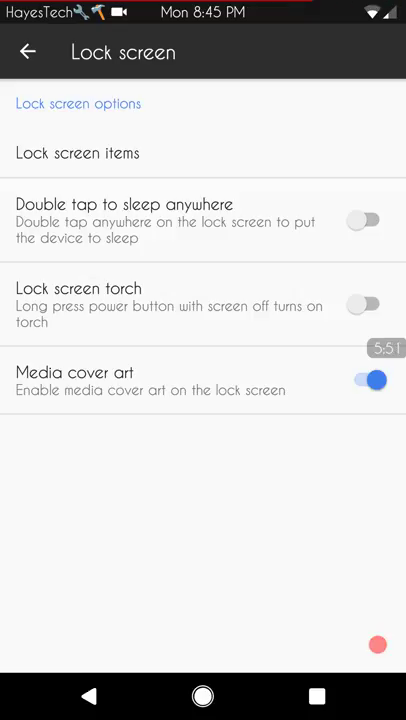
left_click(195, 153)
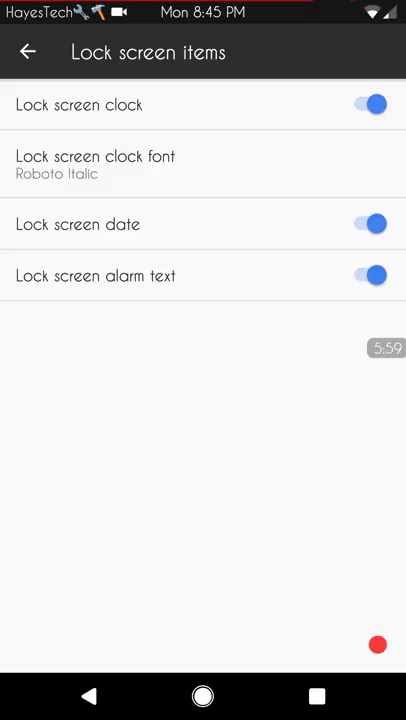
left_click(88, 696)
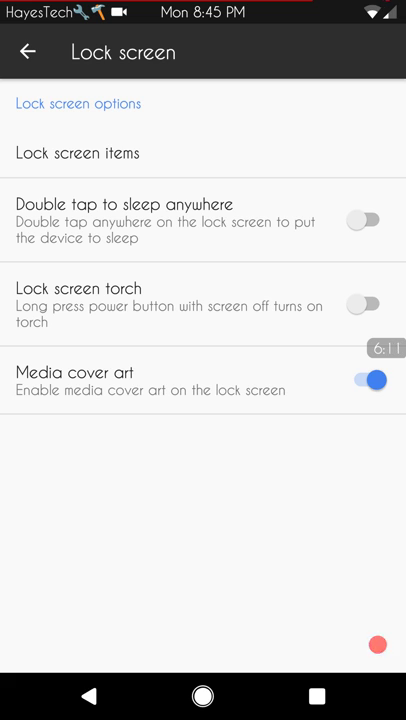
left_click(88, 697)
Open Notification drawer options, preview quick settings and leave Quick pulldown unchanged
left_click(262, 204)
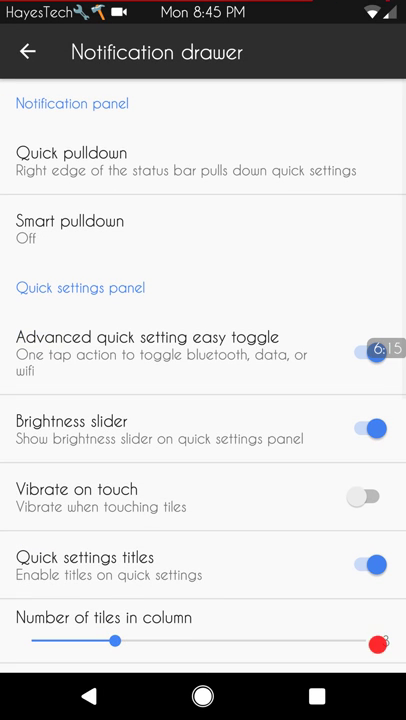
left_click_drag(380, 10, 380, 500)
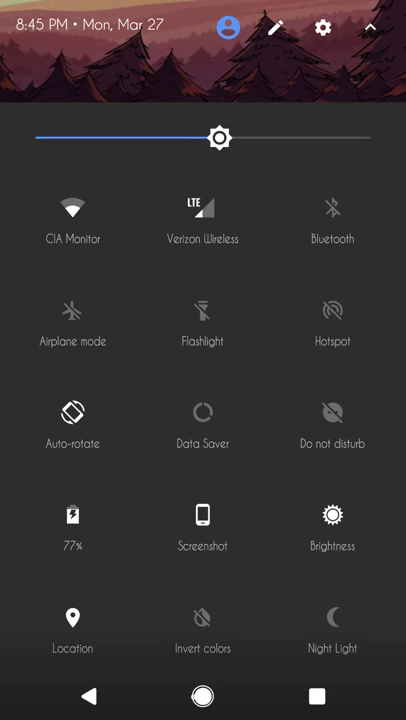
left_click_drag(203, 660, 203, 40)
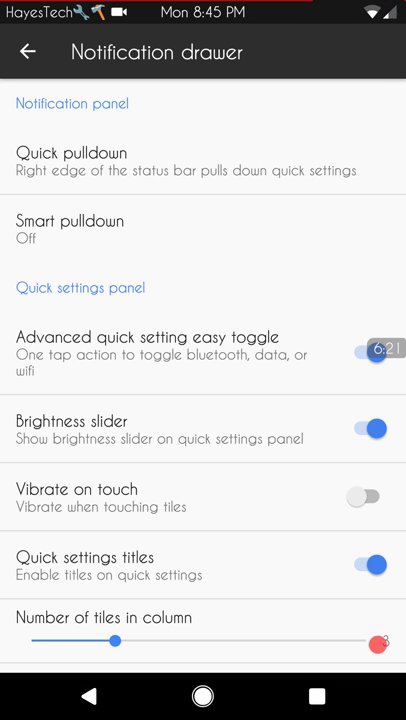
left_click(71, 160)
left_click(329, 467)
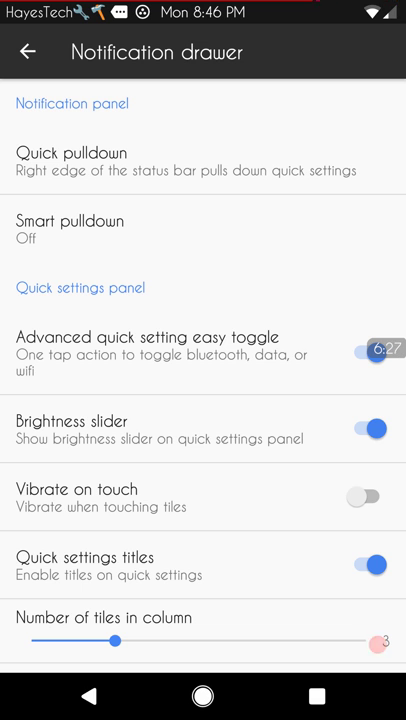
scroll(378, 640, "down", 2)
scroll(378, 640, "down", 3)
scroll(378, 640, "down", 2)
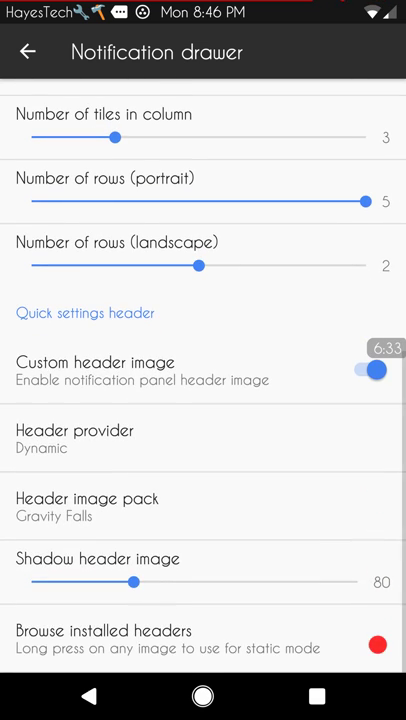
scroll(378, 640, "up", 2)
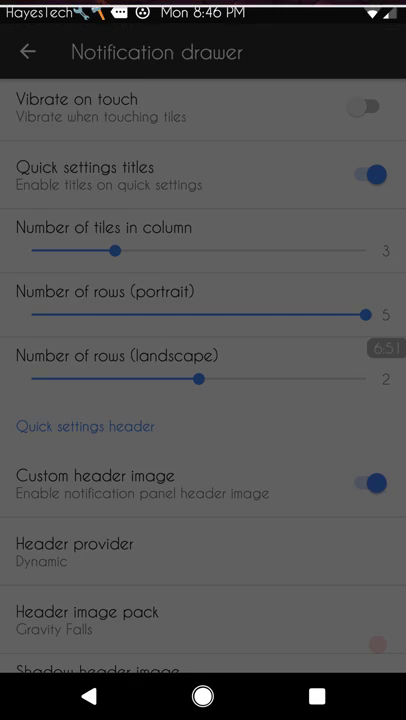
Expand the shade into the full quick settings grid with the Gravity Falls header, then collapse it
left_click_drag(203, 8, 203, 400)
left_click_drag(203, 60, 203, 500)
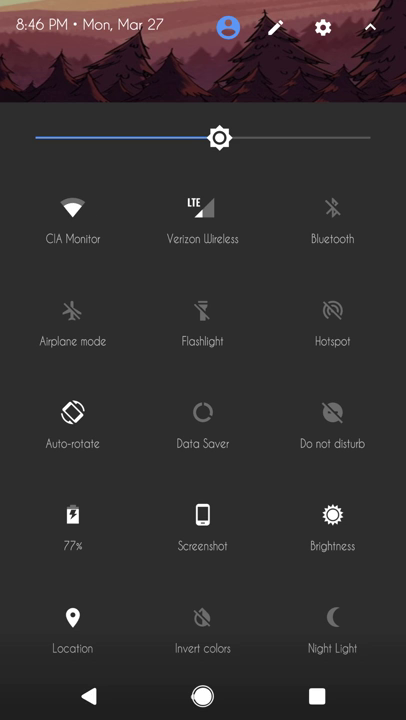
left_click_drag(203, 650, 203, 200)
left_click_drag(203, 650, 203, 100)
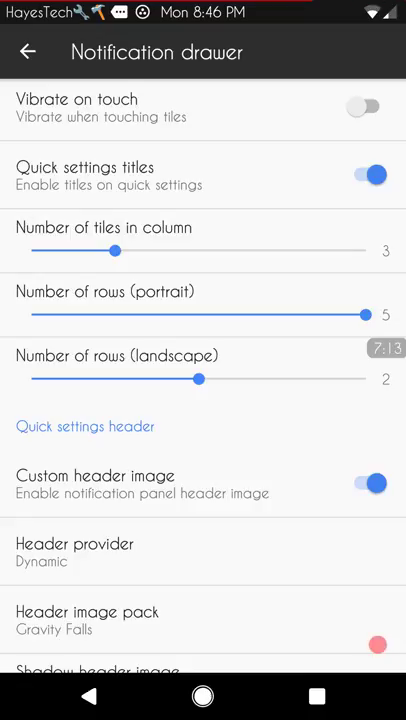
scroll(203, 400, "down", 2)
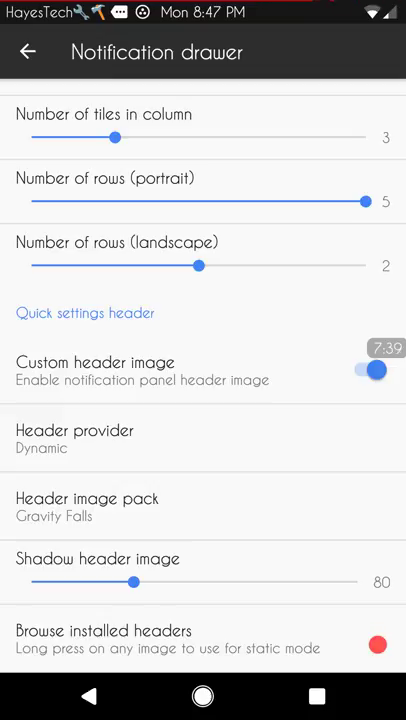
left_click(75, 438)
left_click(330, 418)
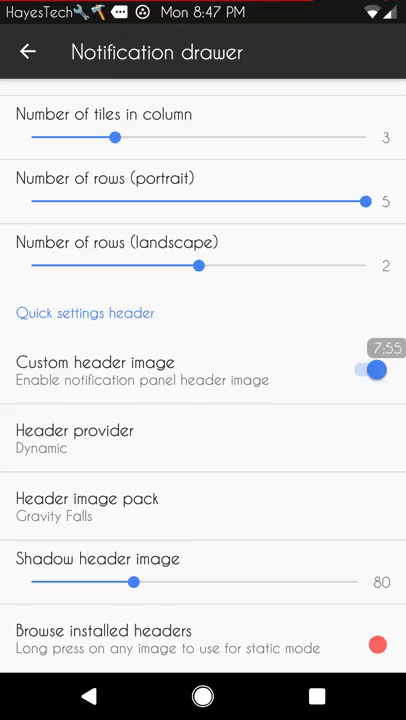
scroll(203, 400, "up", 1)
scroll(203, 400, "down", 1)
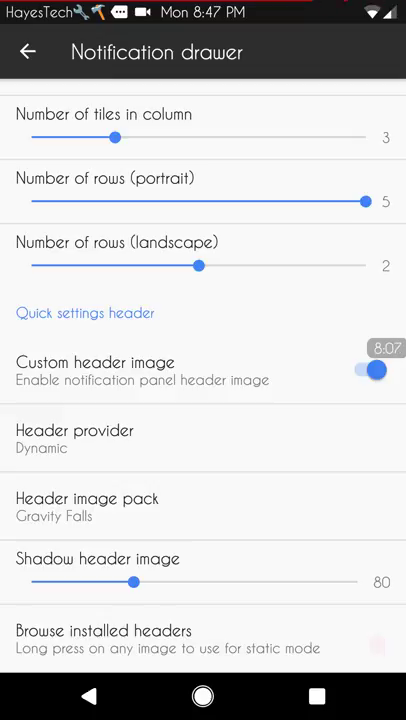
left_click(150, 507)
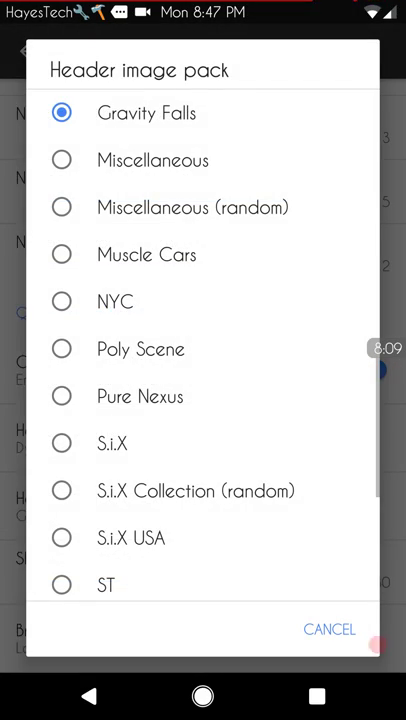
scroll(203, 350, "down", 5)
scroll(203, 350, "down", 5)
scroll(203, 350, "down", 1)
scroll(203, 350, "up", 5)
scroll(203, 350, "up", 5)
scroll(203, 350, "up", 2)
scroll(203, 350, "down", 3)
scroll(203, 350, "down", 5)
scroll(203, 350, "down", 1)
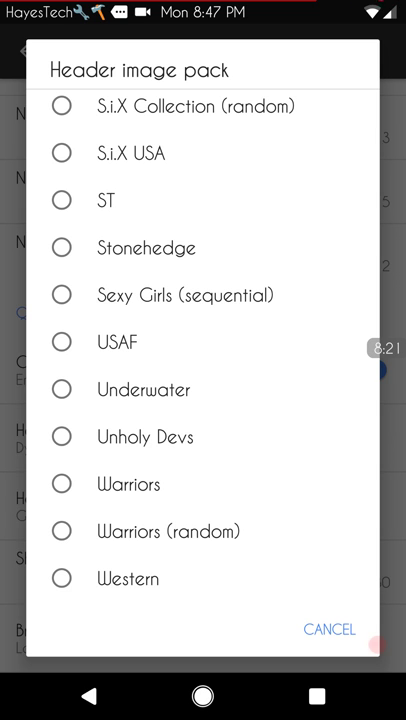
scroll(203, 340, "up", 5)
scroll(203, 340, "up", 5)
scroll(203, 340, "up", 3)
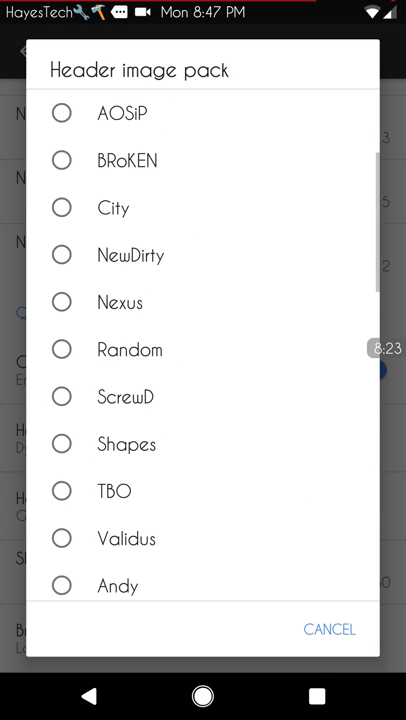
scroll(203, 340, "down", 5)
scroll(203, 340, "down", 8)
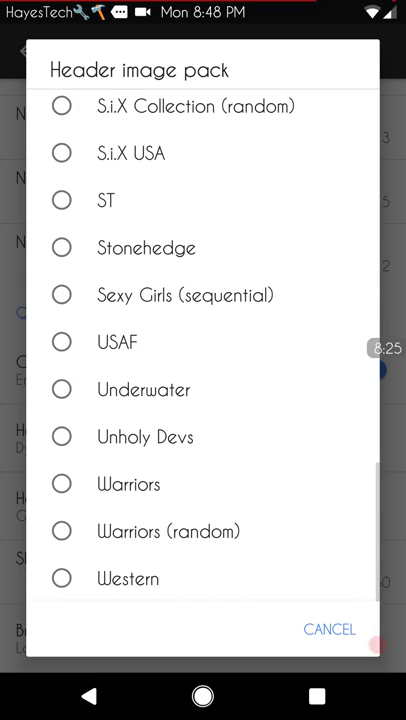
left_click(329, 629)
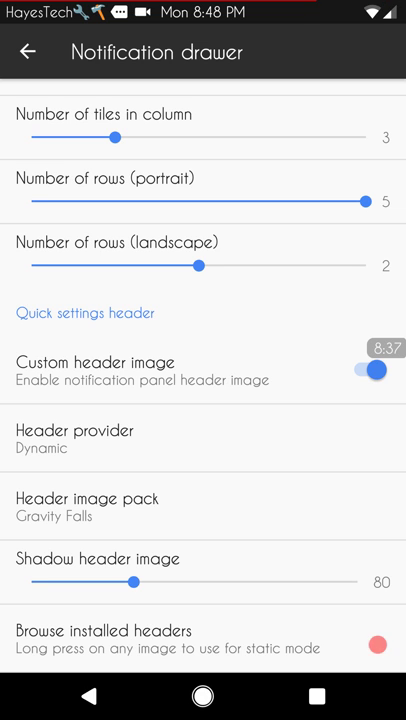
scroll(203, 360, "up", 5)
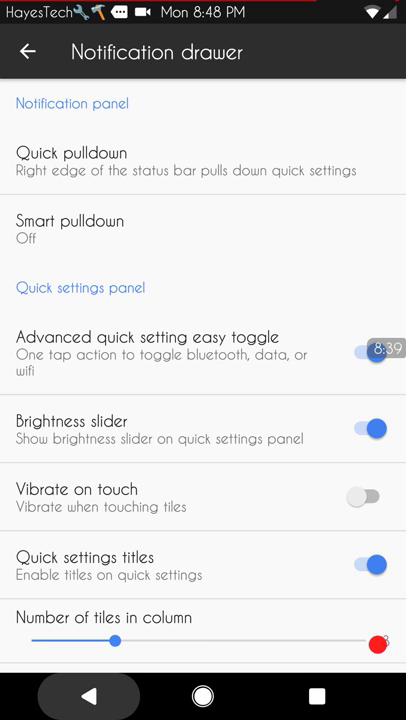
Visit Recent apps options, cancel the Immersive recents choices and check the recents overview
left_click(88, 696)
left_click(228, 255)
left_click(120, 112)
left_click(88, 696)
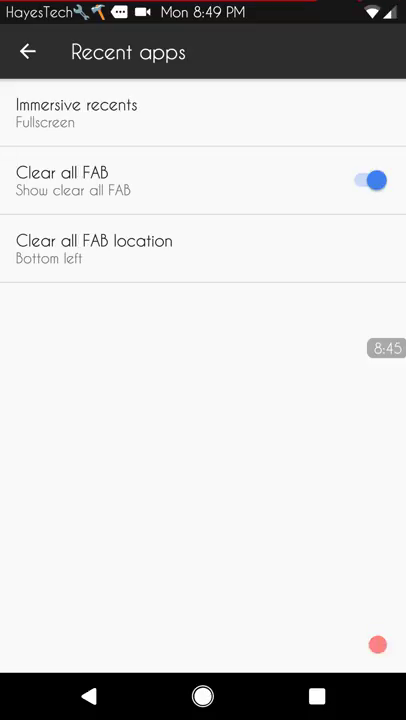
left_click(316, 696)
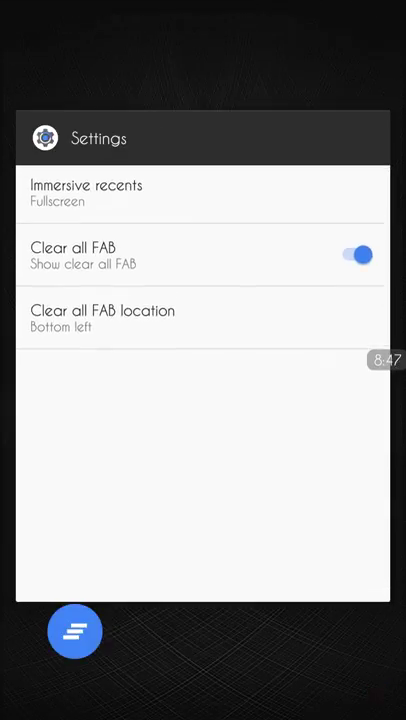
left_click(203, 390)
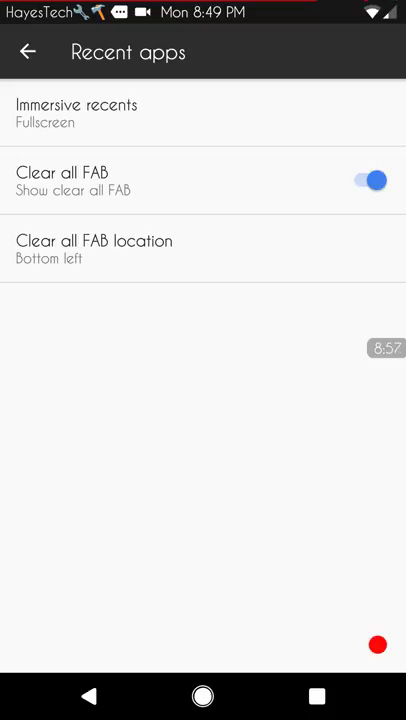
Leave Clear all FAB location at Bottom left and return to the PureNexus Settings list
left_click(94, 249)
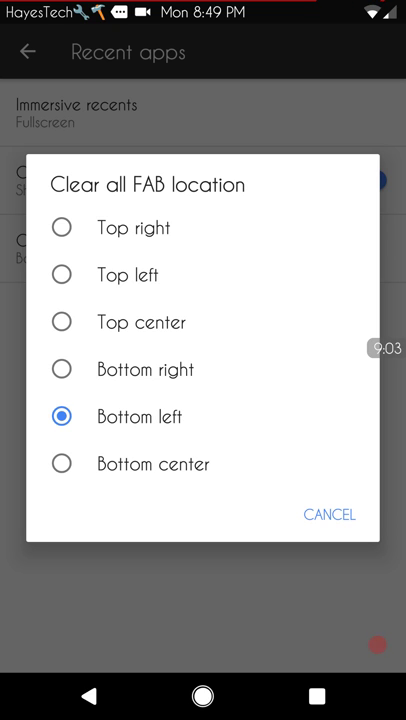
left_click(329, 514)
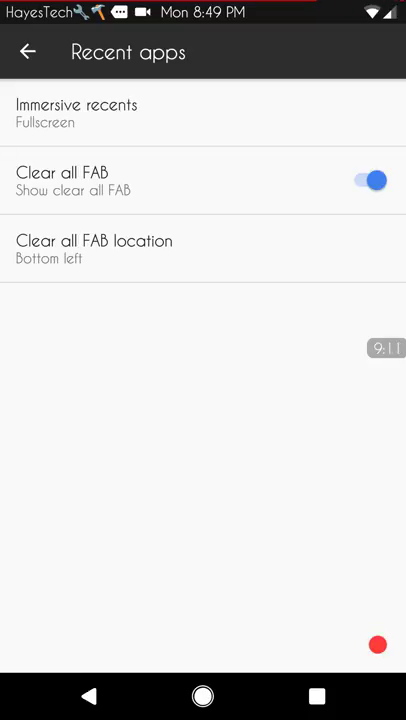
left_click(88, 697)
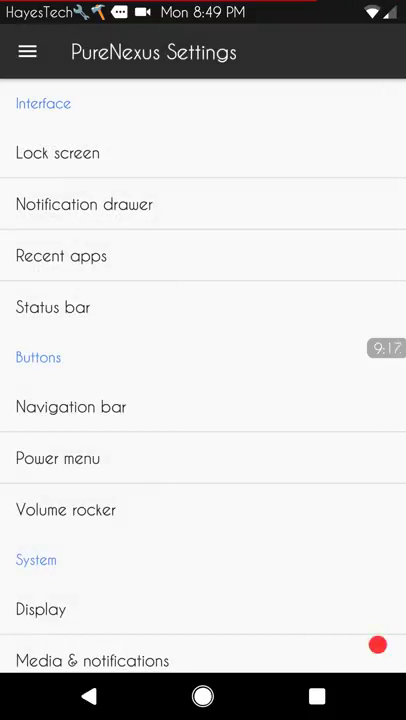
Enter Status bar options and its Battery settings page
left_click(53, 307)
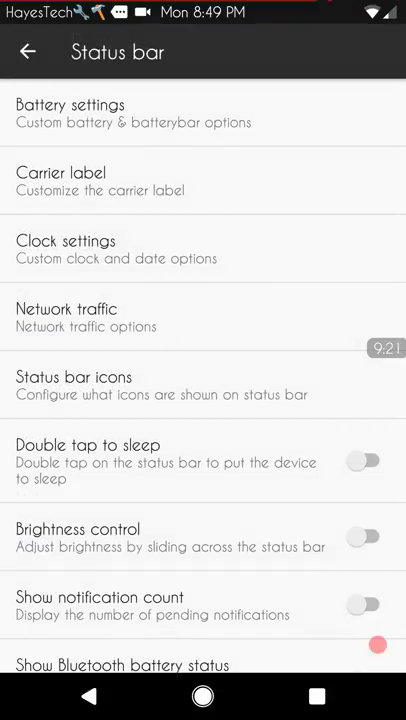
left_click(70, 113)
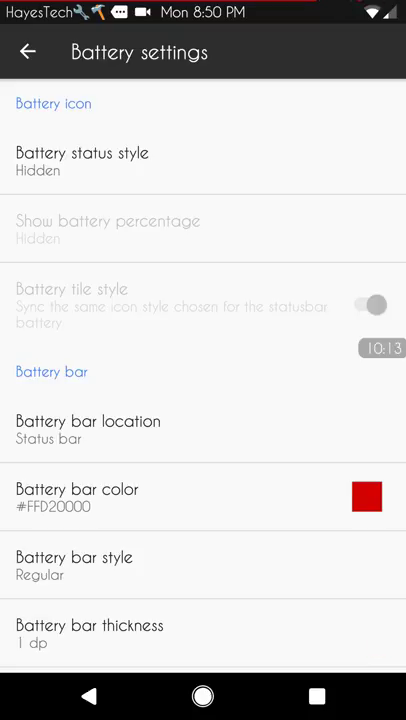
Set Battery status style to Text, then to Circle
left_click(82, 160)
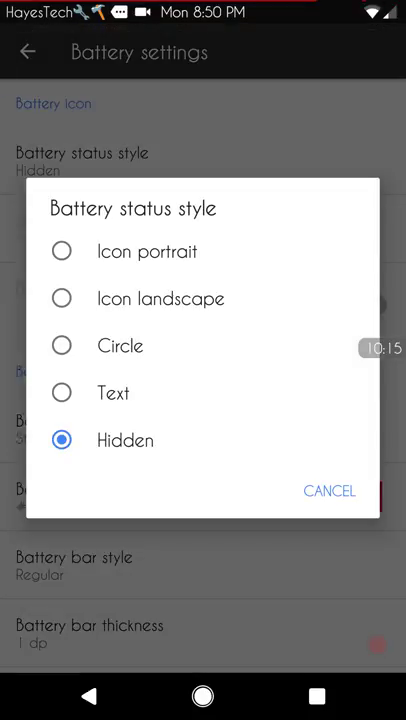
left_click(113, 392)
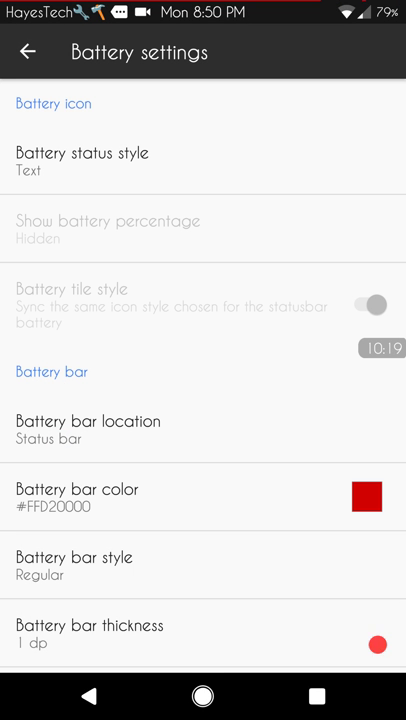
left_click(82, 160)
left_click(120, 345)
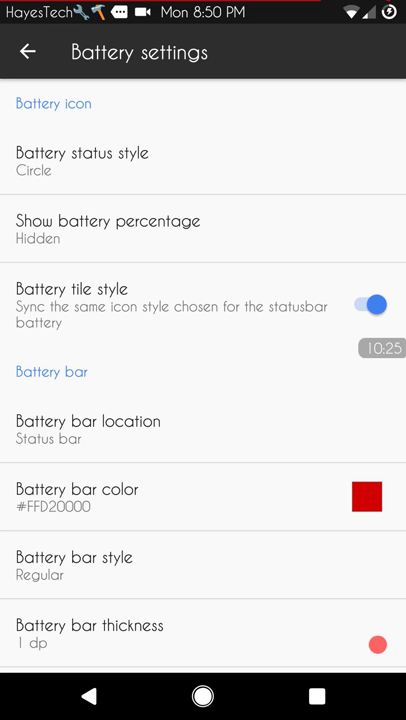
scroll(203, 400, "down", 2)
Leave Battery bar location unchanged and return to the status bar options
left_click(88, 350)
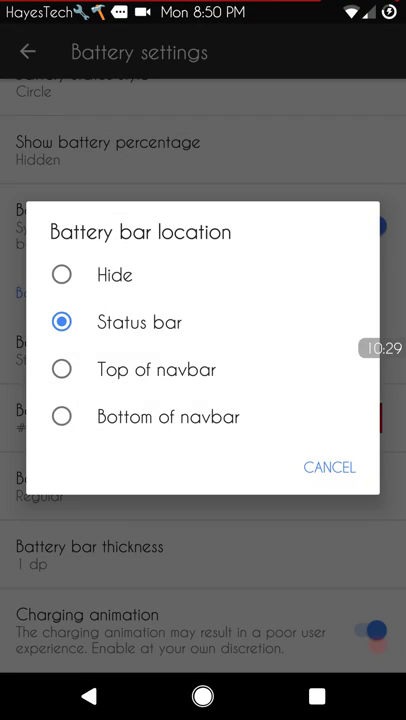
key("Escape")
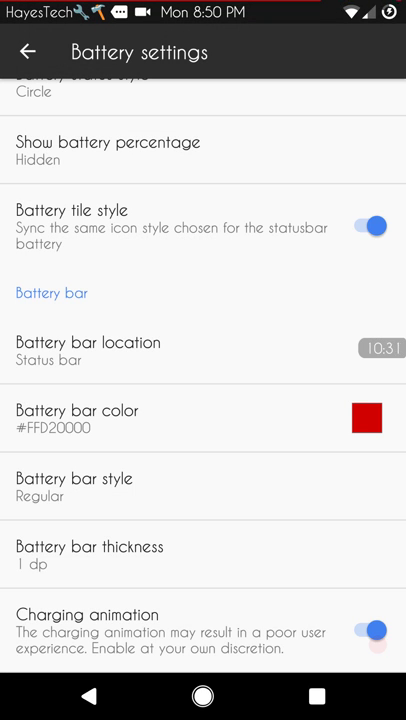
left_click(88, 696)
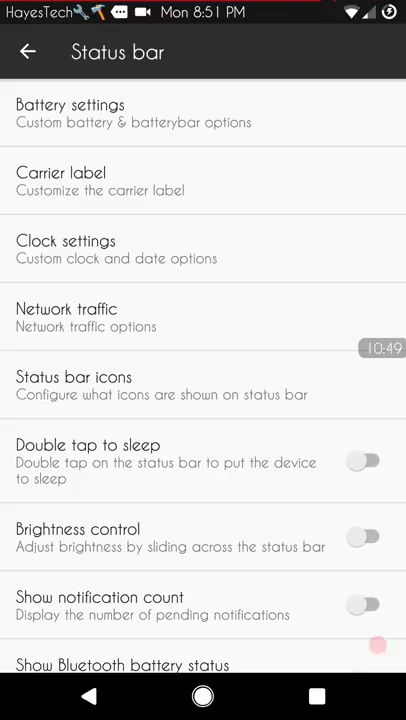
left_click(225, 180)
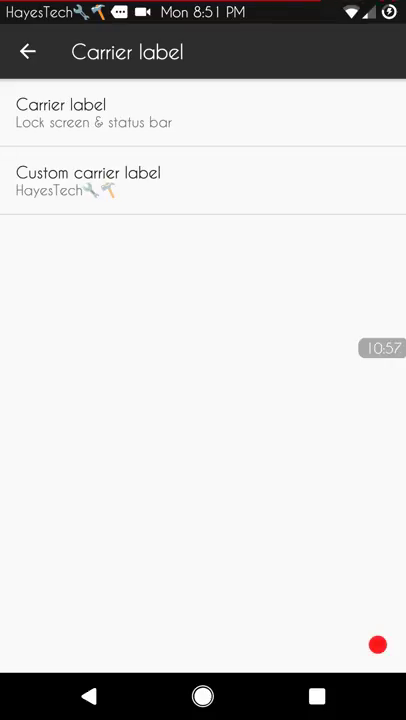
left_click(120, 112)
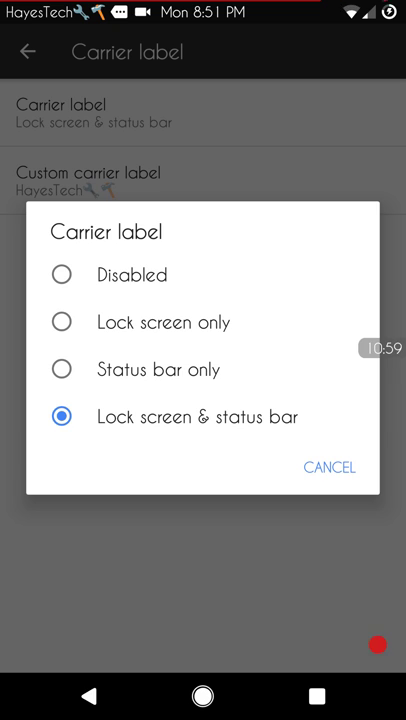
left_click(329, 467)
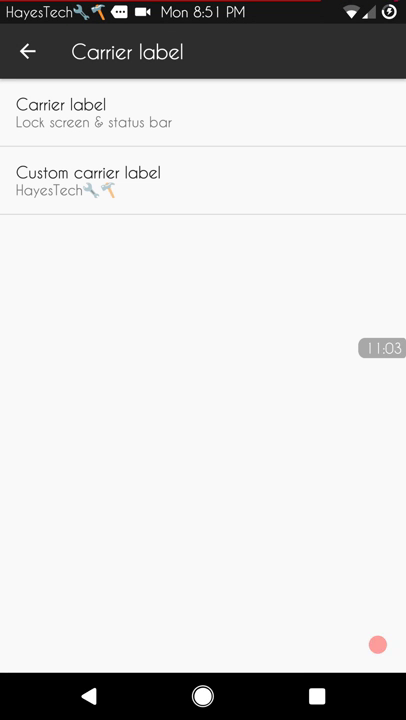
left_click(88, 696)
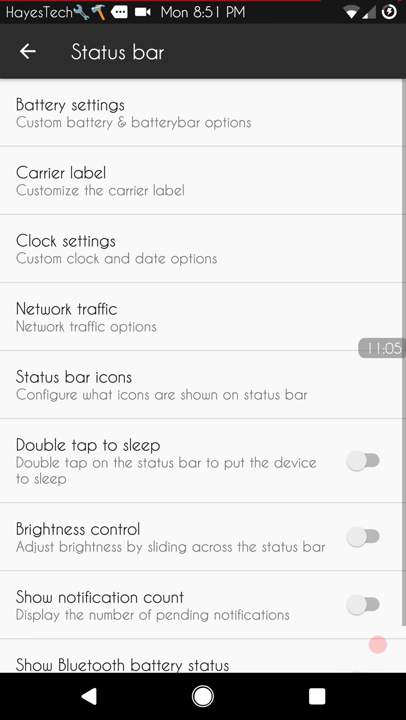
left_click(116, 249)
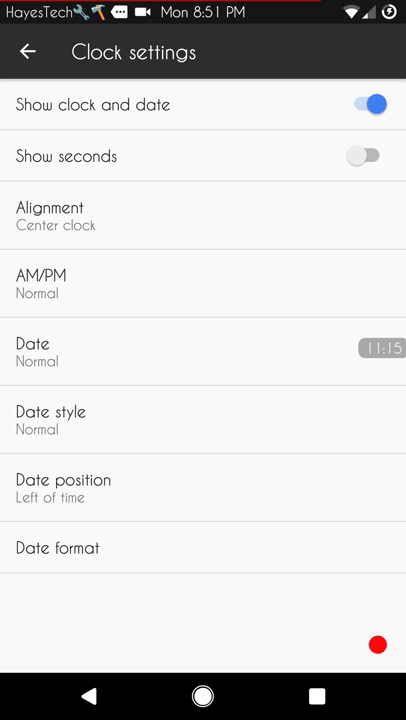
left_click(88, 696)
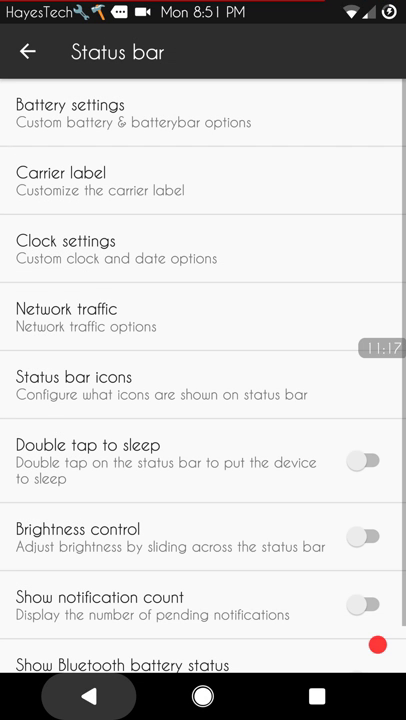
left_click(177, 316)
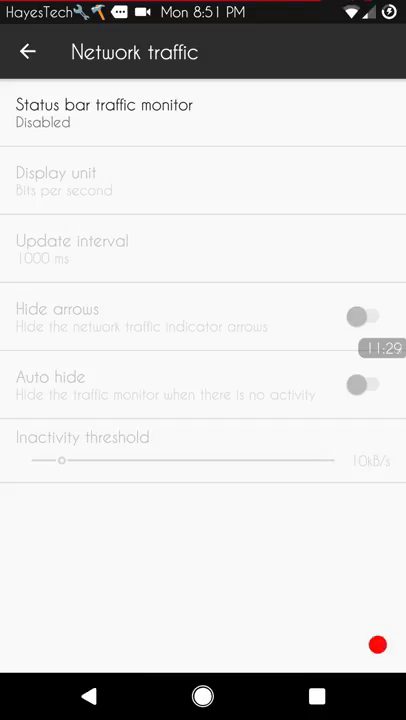
left_click(88, 696)
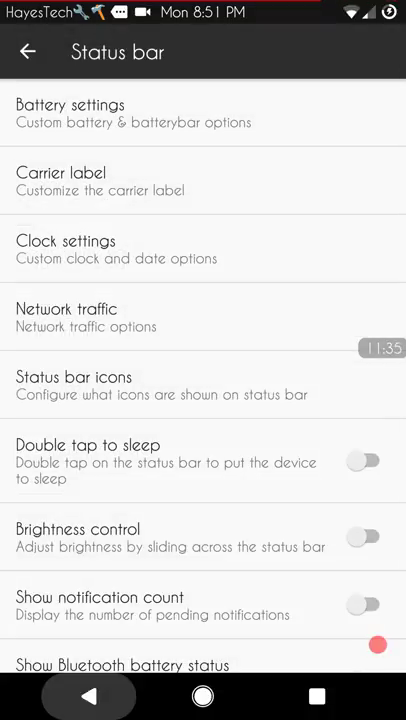
Review the Status bar icons toggle list, then back out to the PureNexus Settings main list
left_click(160, 385)
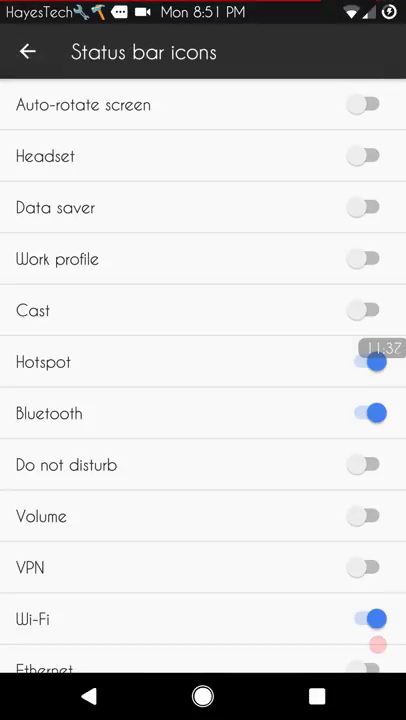
scroll(203, 400, "down", 3)
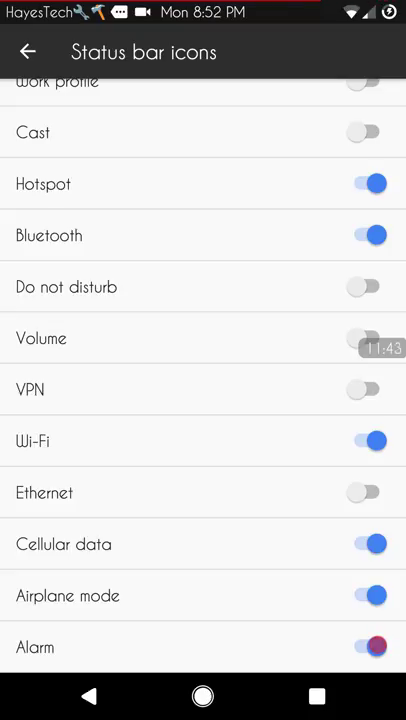
scroll(370, 500, "up", 3)
scroll(370, 500, "down", 3)
left_click(88, 696)
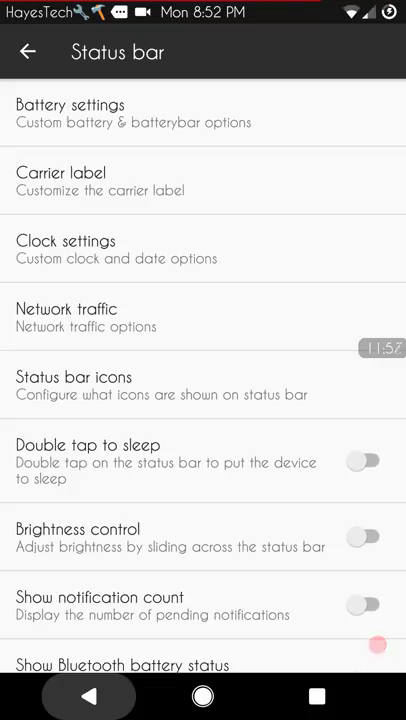
scroll(377, 600, "down", 1)
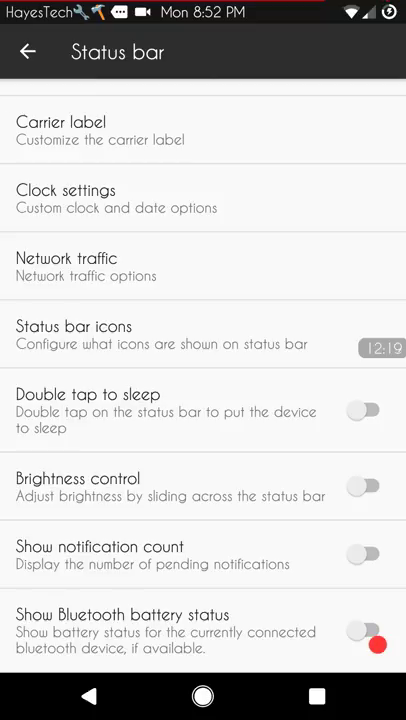
left_click(89, 696)
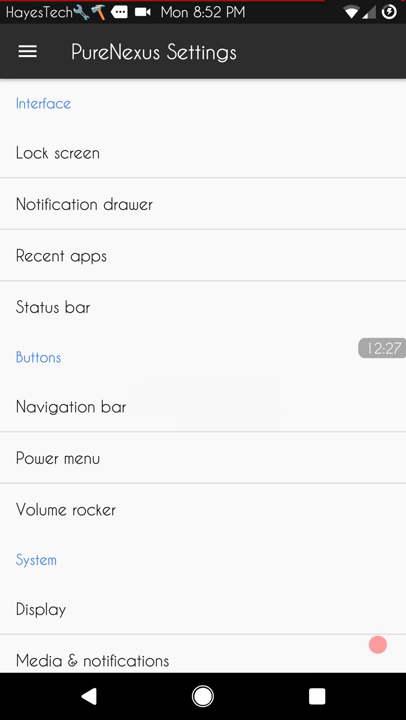
left_click(71, 406)
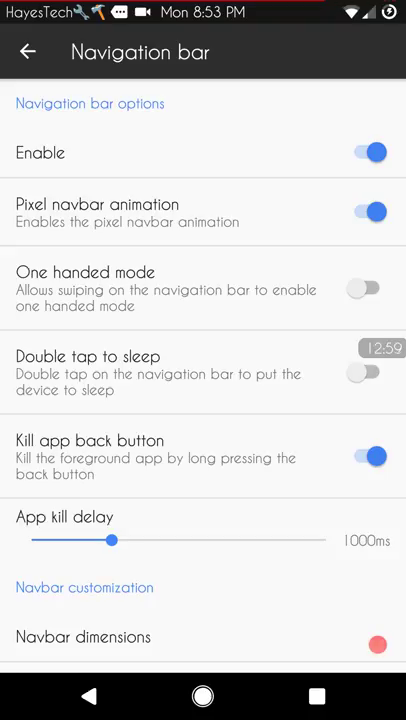
scroll(203, 400, "down", 1)
left_click(83, 579)
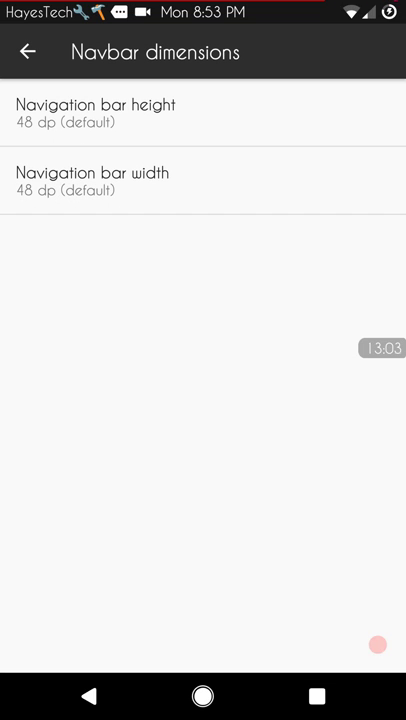
left_click(95, 112)
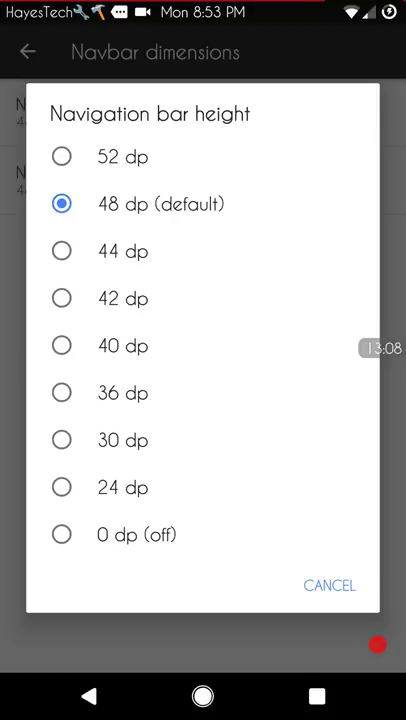
left_click(122, 392)
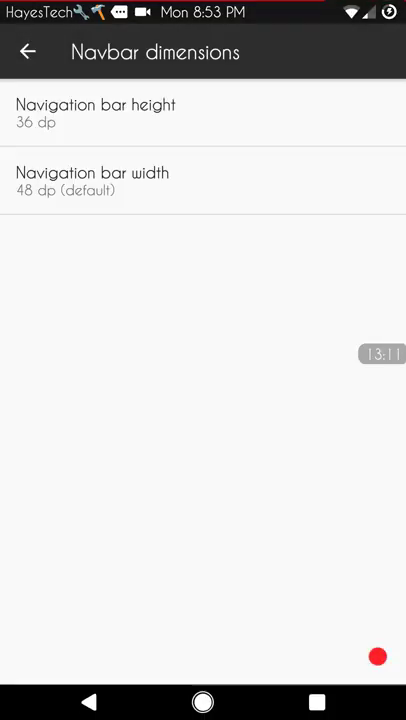
left_click(96, 113)
left_click(160, 209)
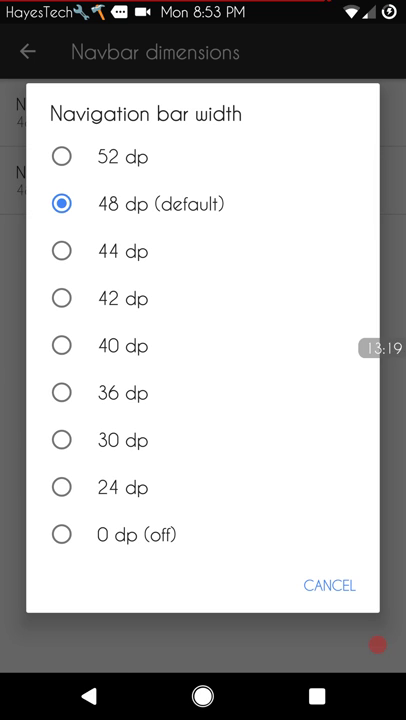
left_click(88, 696)
left_click(88, 696)
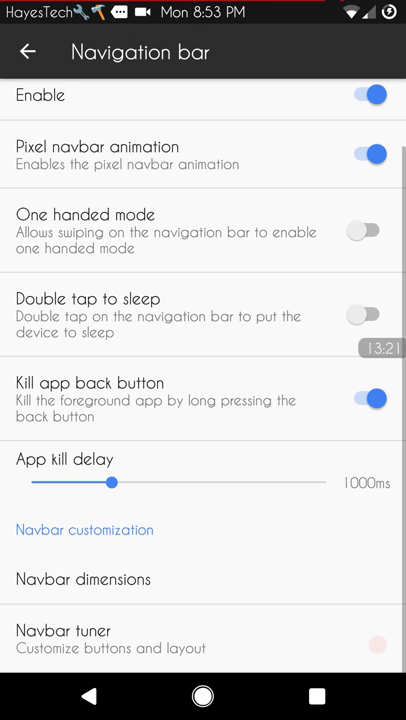
left_click(300, 639)
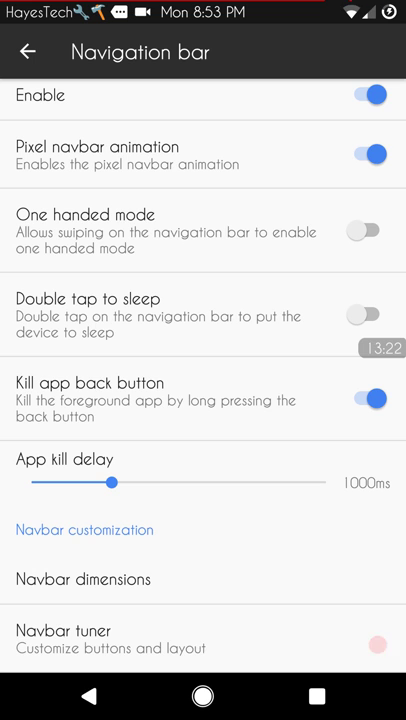
left_click(150, 639)
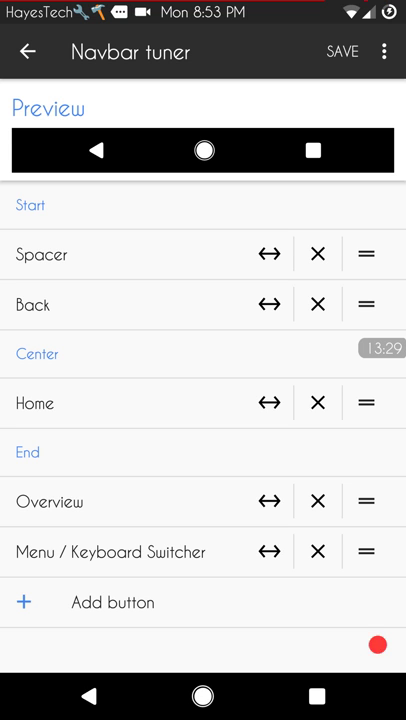
left_click(88, 696)
left_click(88, 696)
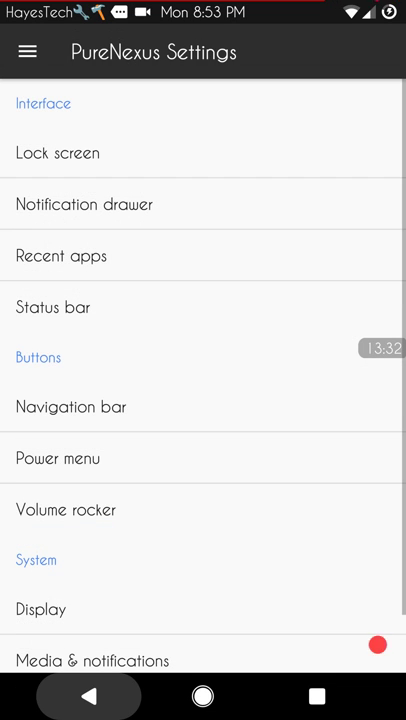
left_click(58, 458)
left_click_drag(377, 665, 377, 645)
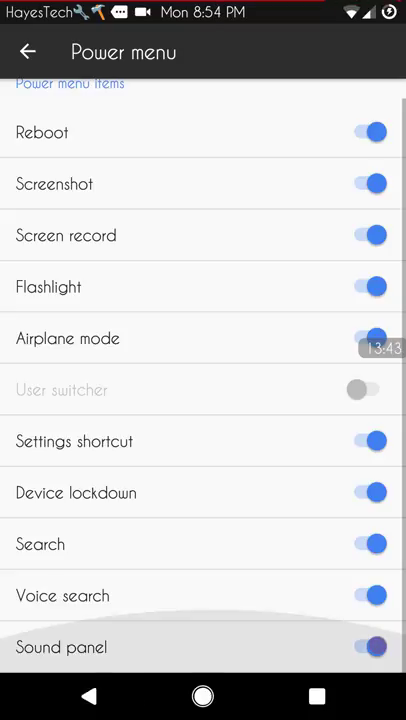
scroll(203, 400, "up", 2)
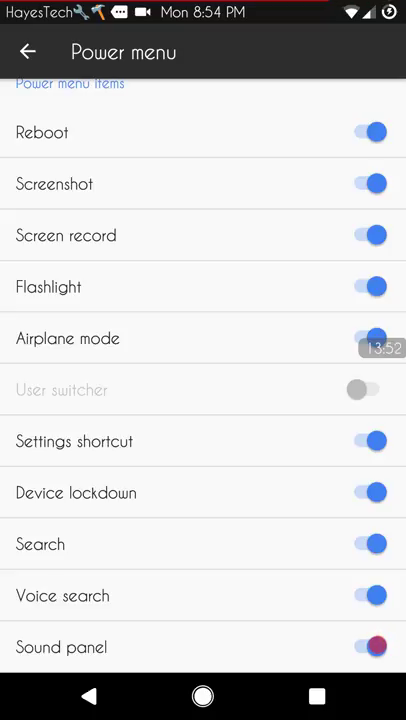
left_click(88, 696)
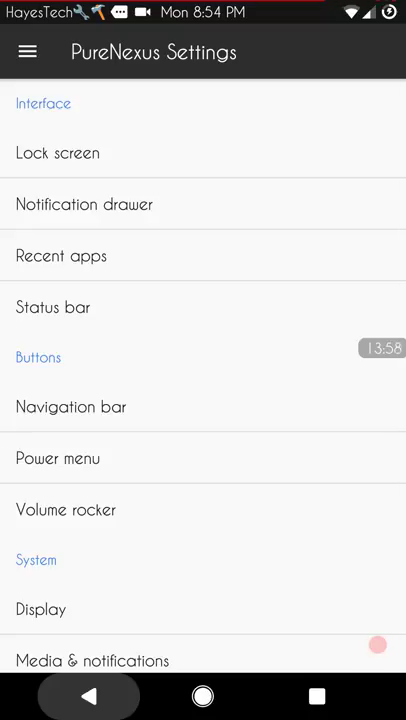
Look over the Volume rocker options and back out to the PureNexus Settings list
left_click(66, 509)
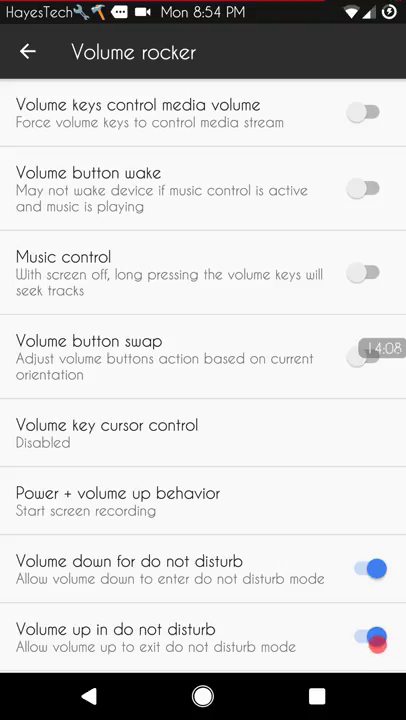
scroll(203, 400, "down", 3)
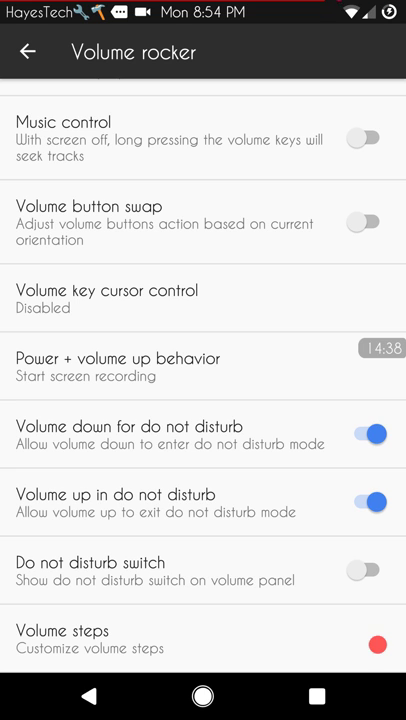
left_click(88, 696)
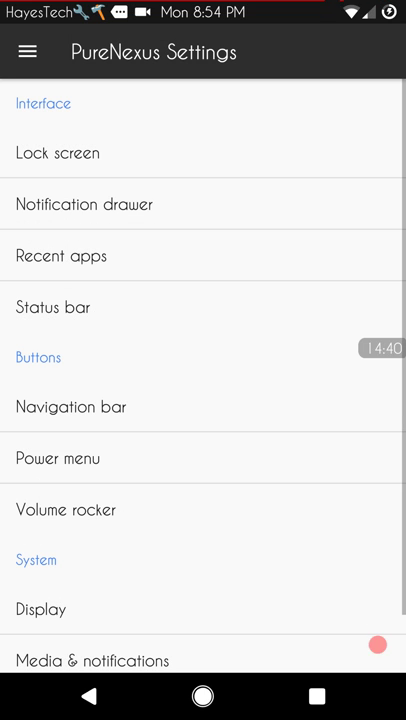
scroll(203, 400, "down", 1)
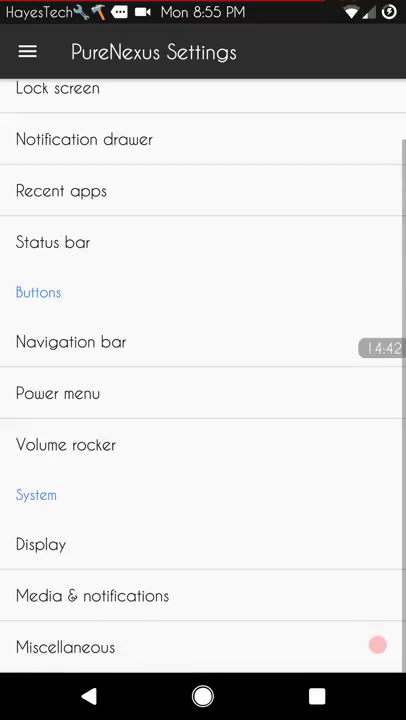
Screenshot the Display options and view the Default notification light colour and pulse
left_click(41, 544)
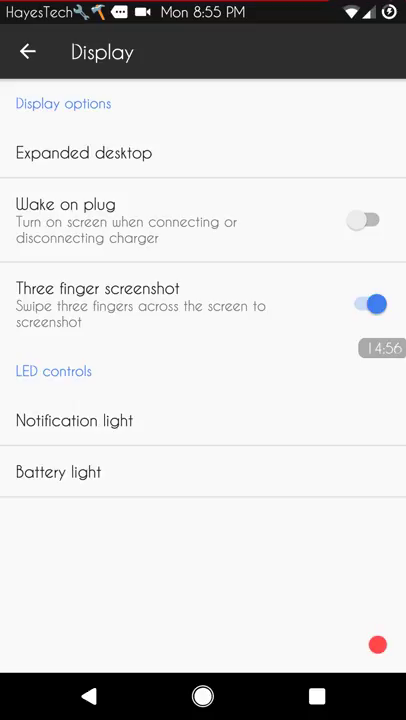
key("XF86ScreenSaver")
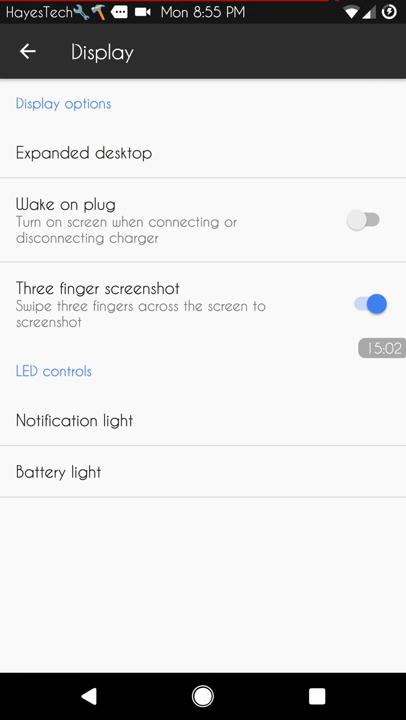
left_click(74, 420)
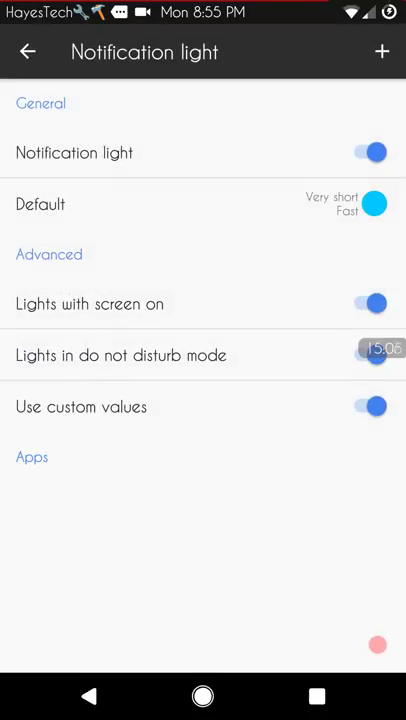
left_click(100, 204)
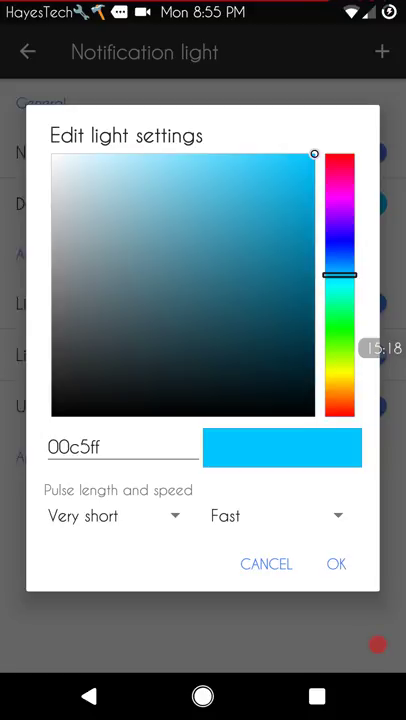
Dismiss the light colour editor unchanged and back out to the PureNexus Settings list
left_click(336, 564)
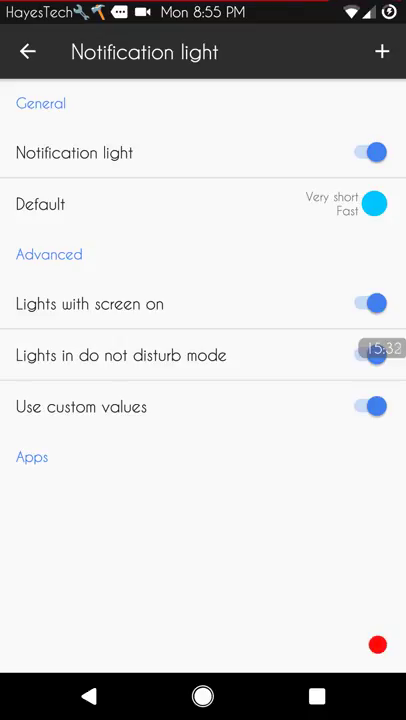
left_click(88, 696)
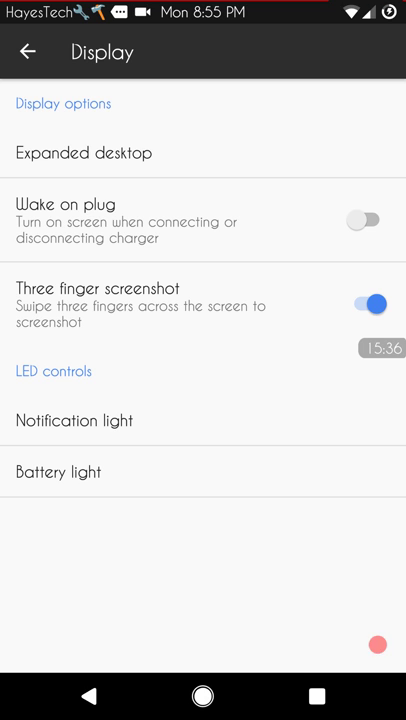
left_click(88, 696)
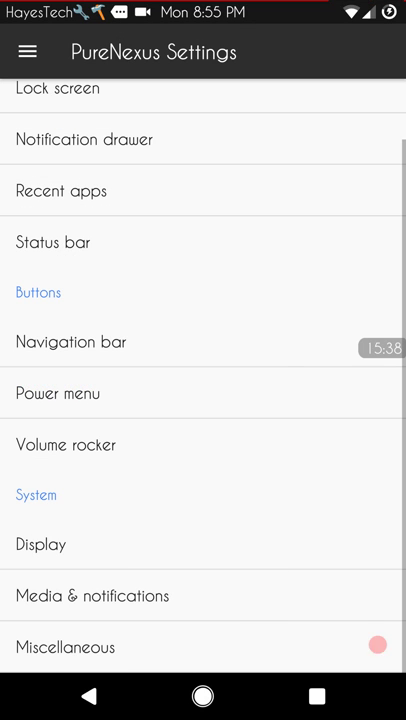
left_click(92, 596)
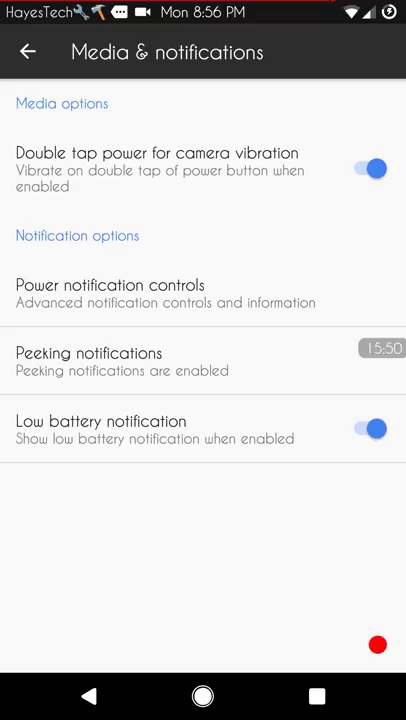
left_click(160, 360)
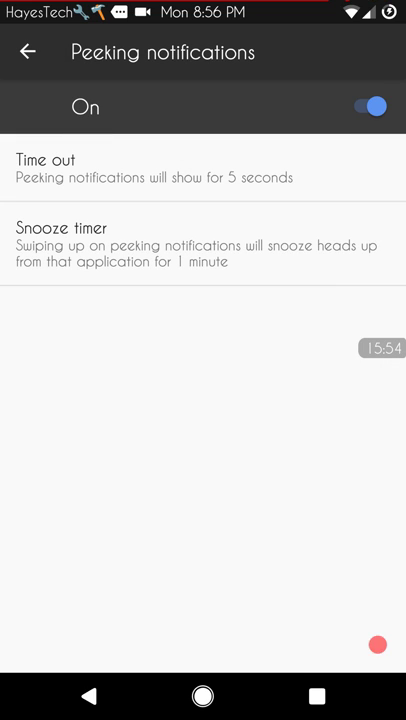
left_click(88, 696)
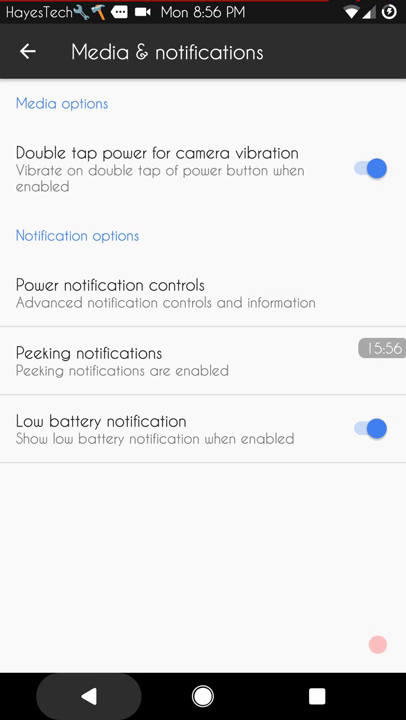
left_click(88, 696)
View the Miscellaneous Scrolling cache choices and cancel without changing them
left_click(65, 647)
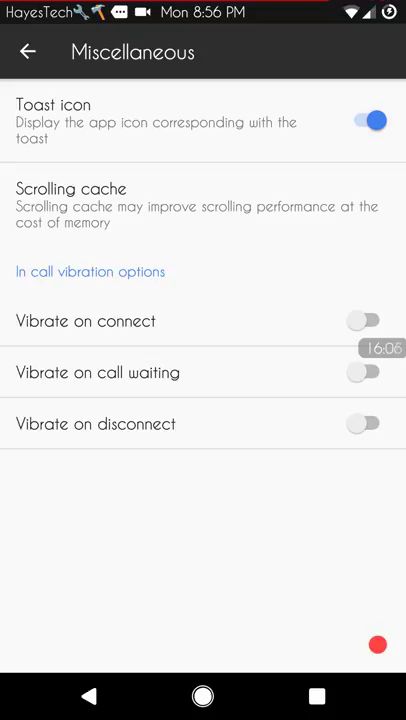
left_click(224, 200)
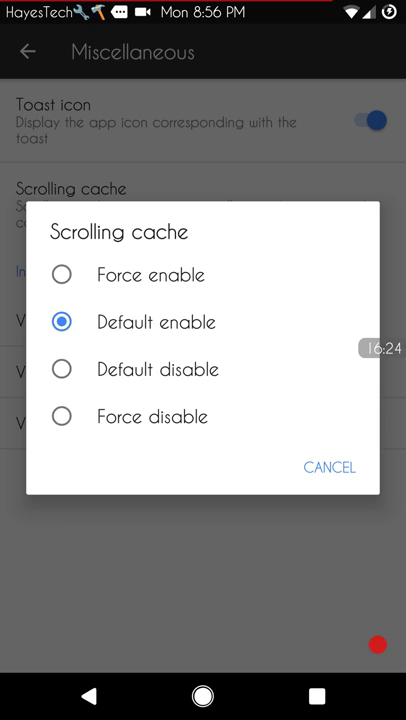
left_click(329, 467)
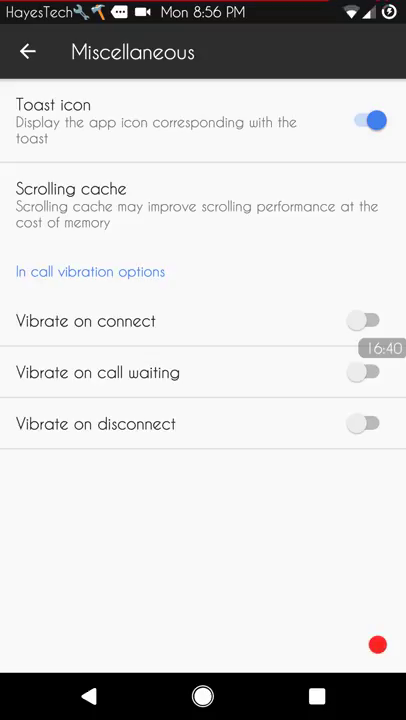
Leave PureNexus Settings and return to the main Settings ROM Control section
left_click(89, 696)
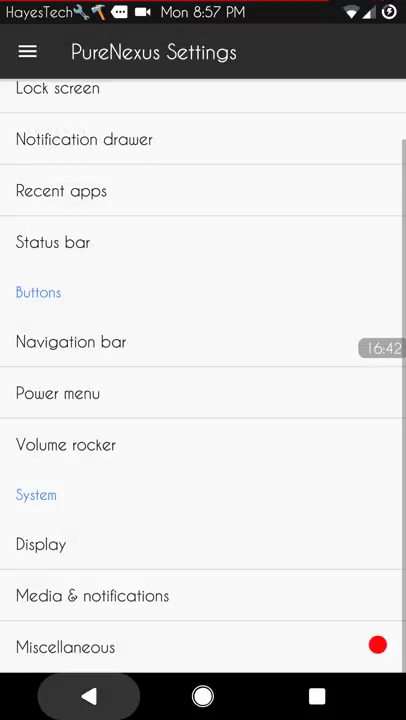
left_click_drag(150, 640, 150, 710)
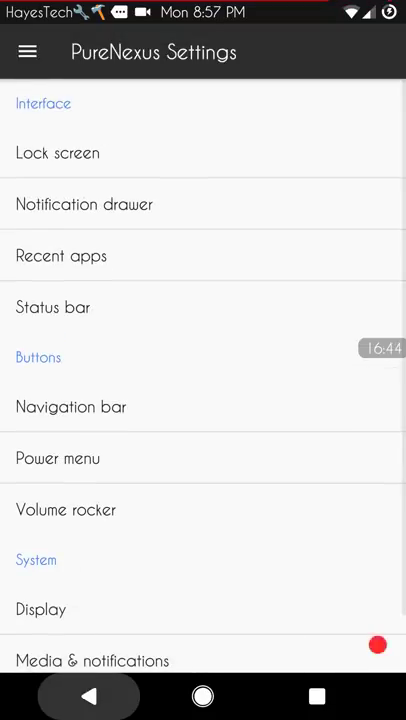
left_click(89, 696)
scroll(203, 400, "down", 5)
Launch Substratum from ROM Control and browse its ten installed themes
left_click(160, 243)
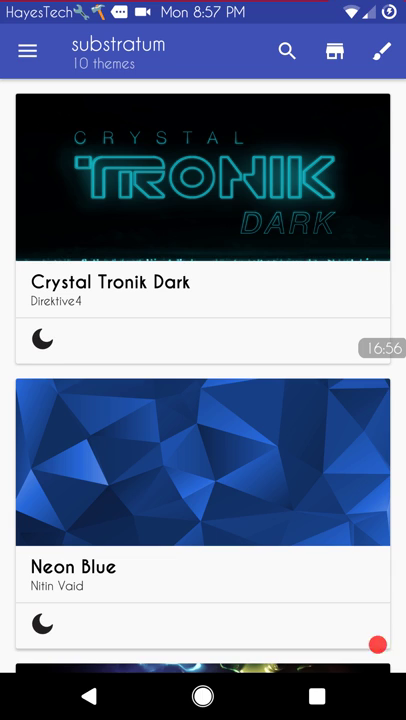
scroll(203, 400, "down", 5)
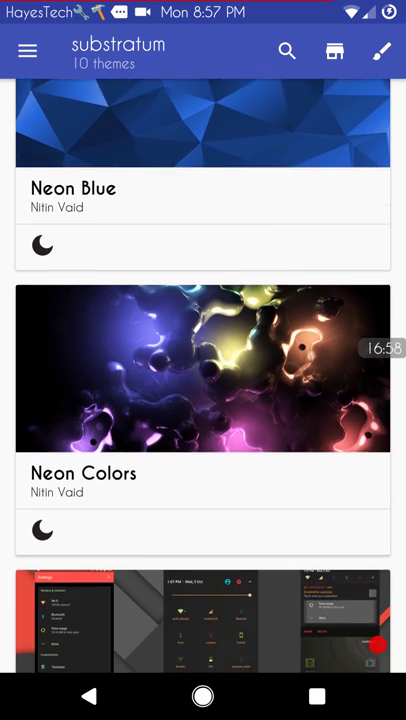
scroll(203, 400, "down", 5)
scroll(203, 400, "down", 5)
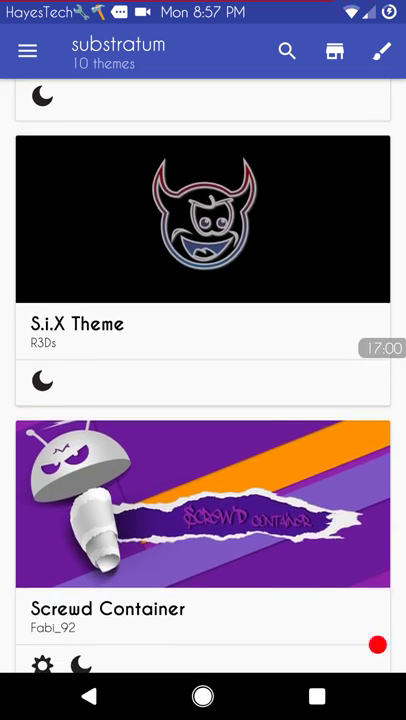
scroll(203, 400, "down", 5)
scroll(203, 400, "down", 5)
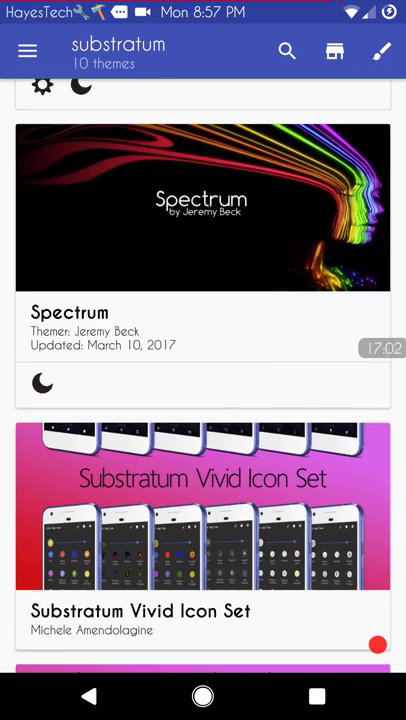
scroll(203, 400, "down", 5)
scroll(203, 400, "down", 3)
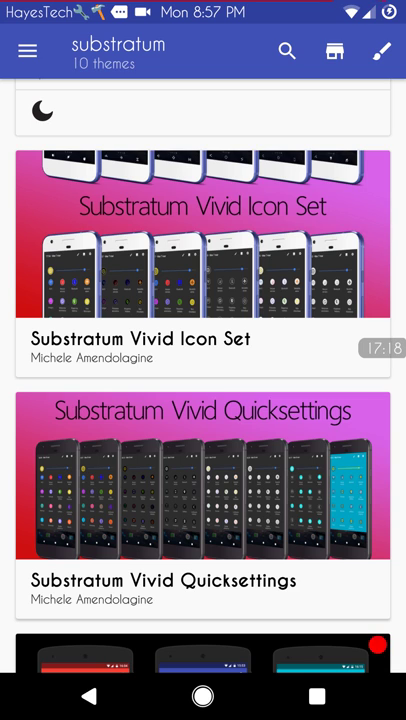
scroll(203, 400, "down", 3)
scroll(203, 400, "up", 5)
scroll(203, 400, "up", 3)
scroll(203, 400, "up", 3)
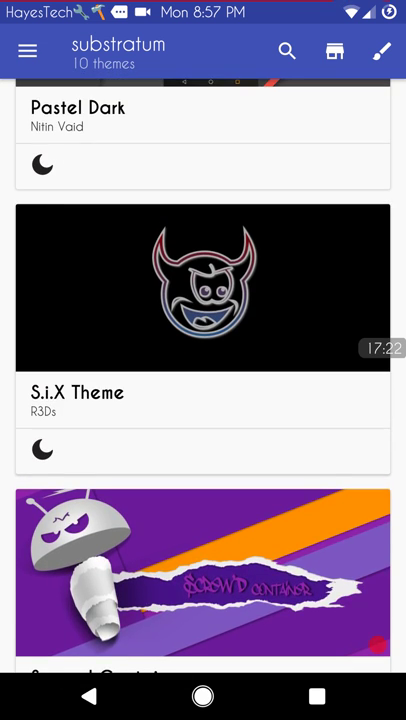
scroll(203, 400, "up", 3)
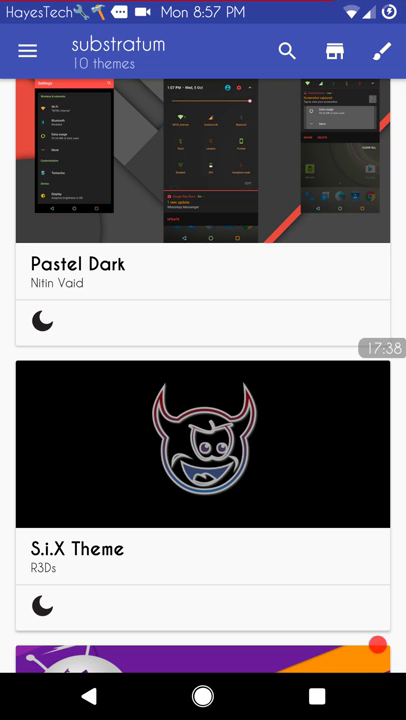
Leave Substratum and return to the main Android Settings list
left_click(88, 696)
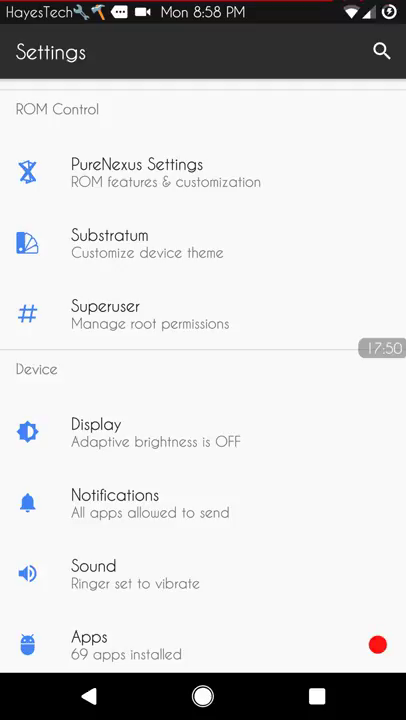
scroll(203, 400, "down", 1)
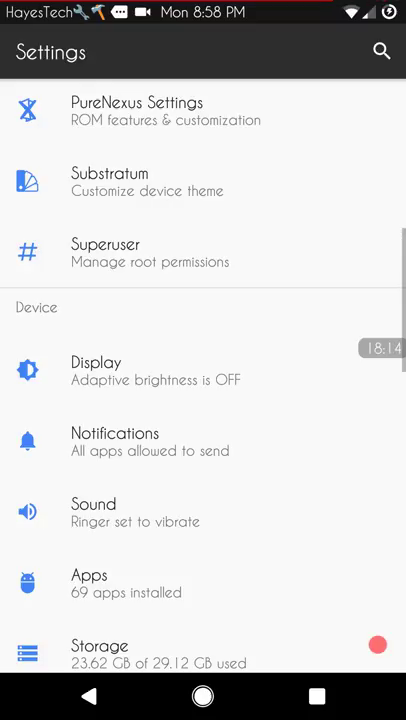
scroll(203, 400, "down", 1)
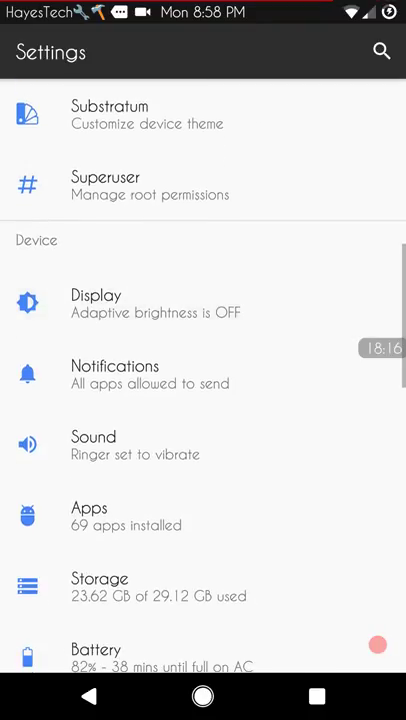
Look into the system Display settings, back out, and reopen them
left_click(96, 303)
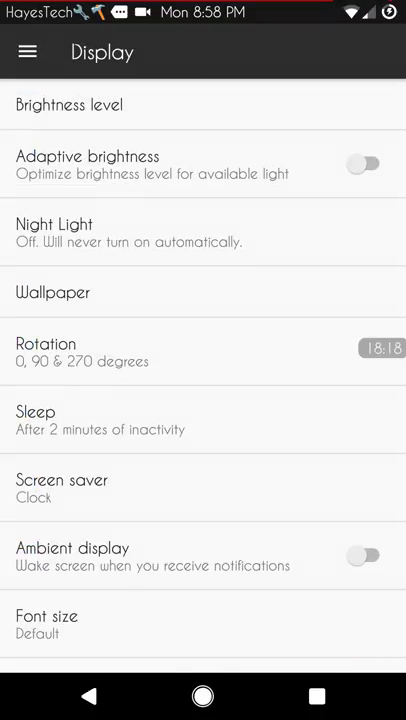
scroll(203, 400, "down", 3)
left_click(378, 645)
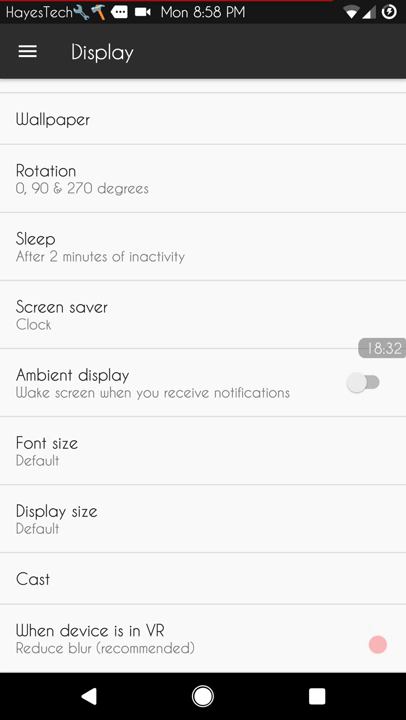
left_click(88, 696)
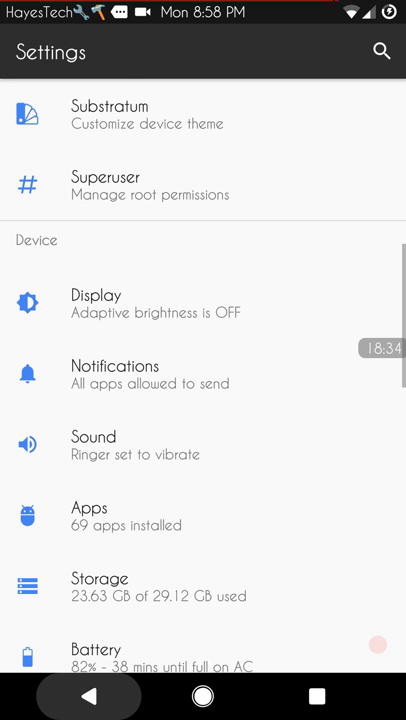
left_click(150, 303)
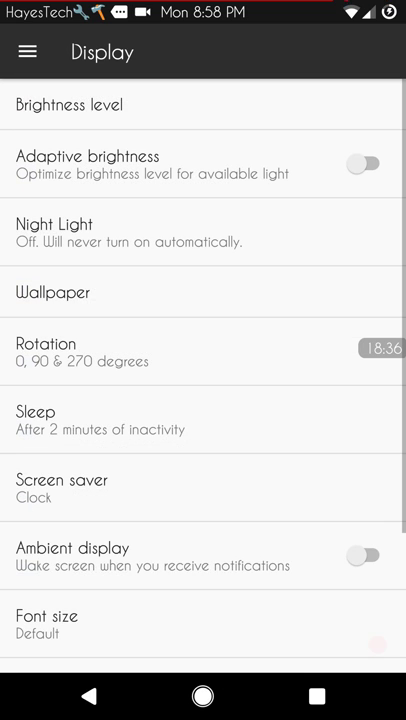
scroll(203, 400, "down", 3)
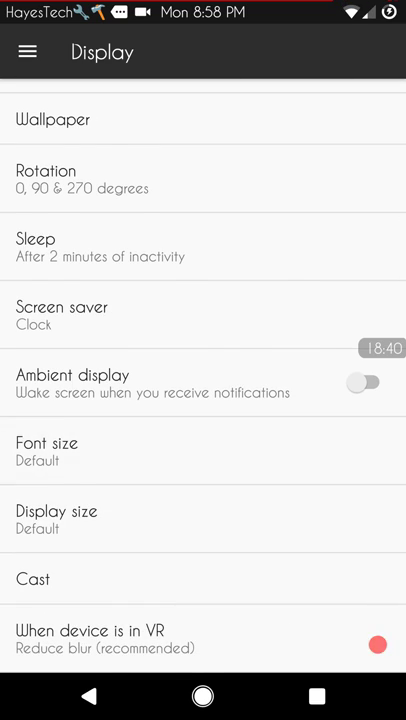
View Font size and Display size at Default unchanged, then return to the main Settings list
left_click(150, 451)
key("Escape")
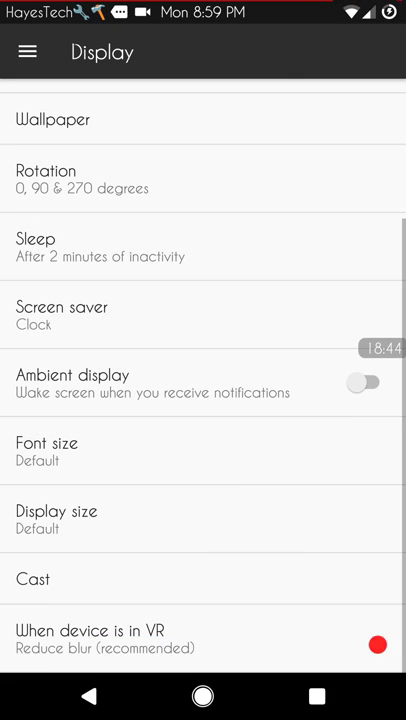
left_click(150, 519)
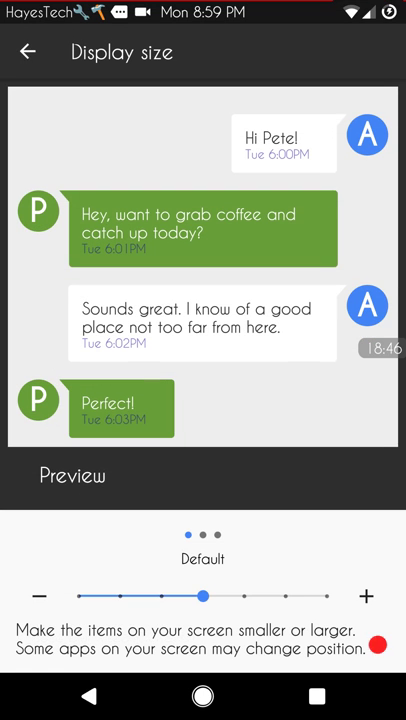
key("Escape")
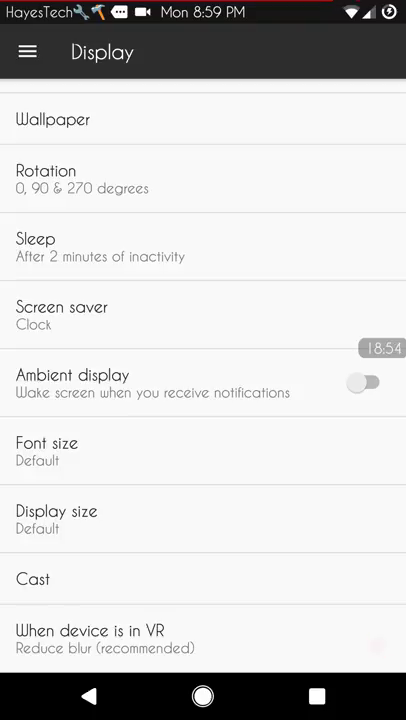
left_click(88, 696)
scroll(203, 400, "down", 2)
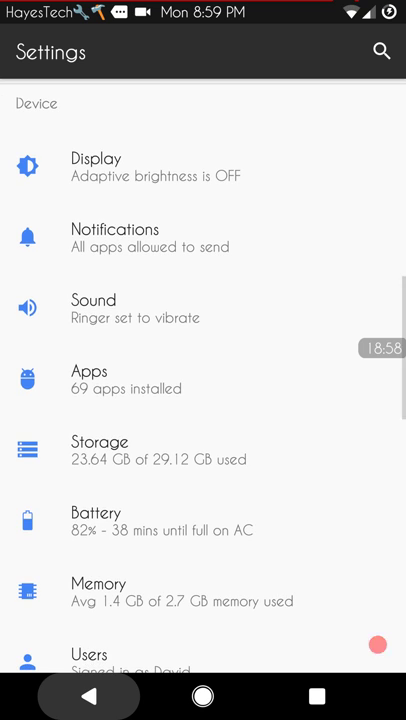
left_click(180, 308)
scroll(203, 400, "down", 2)
scroll(203, 400, "up", 2)
scroll(203, 400, "down", 3)
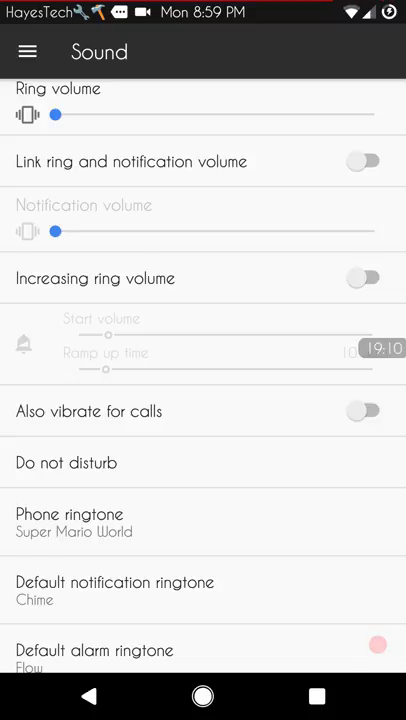
scroll(203, 400, "down", 3)
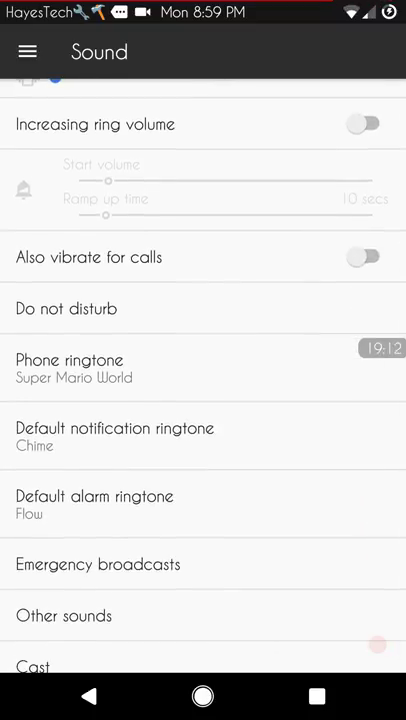
scroll(203, 400, "down", 1)
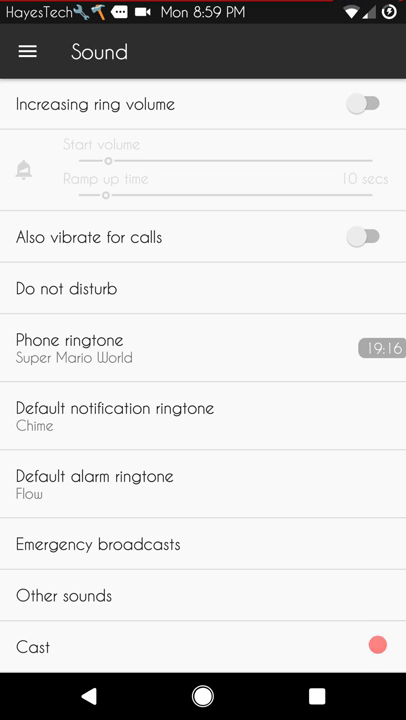
left_click(120, 595)
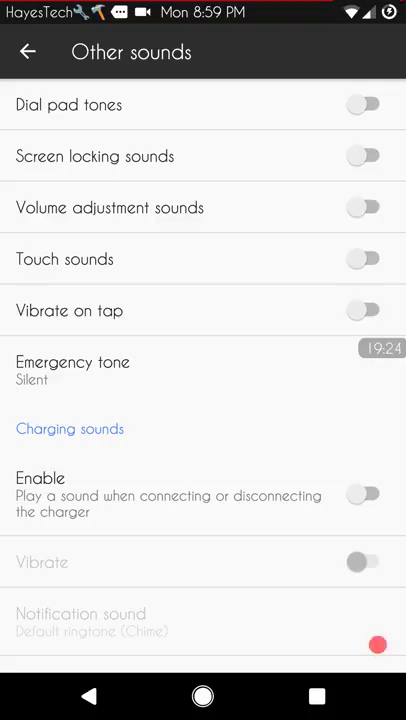
left_click(88, 696)
left_click(88, 696)
scroll(203, 400, "down", 3)
scroll(203, 400, "down", 5)
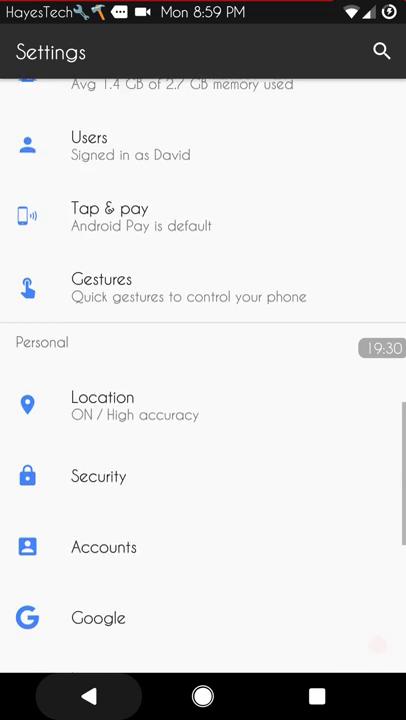
left_click(98, 342)
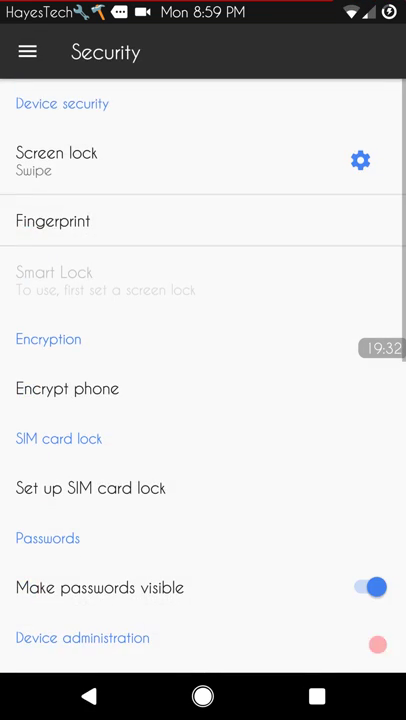
scroll(203, 400, "down", 3)
scroll(203, 400, "down", 2)
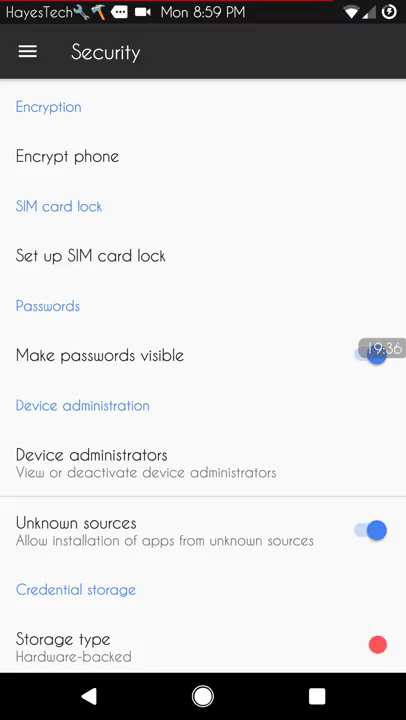
left_click(145, 463)
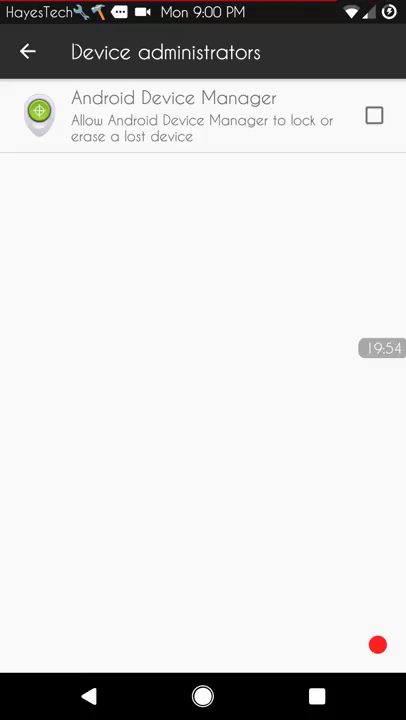
left_click(88, 696)
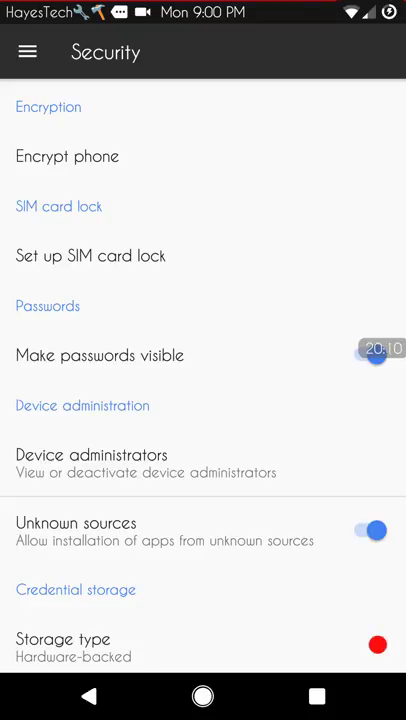
scroll(203, 400, "down", 3)
scroll(203, 400, "down", 3)
scroll(203, 400, "down", 3)
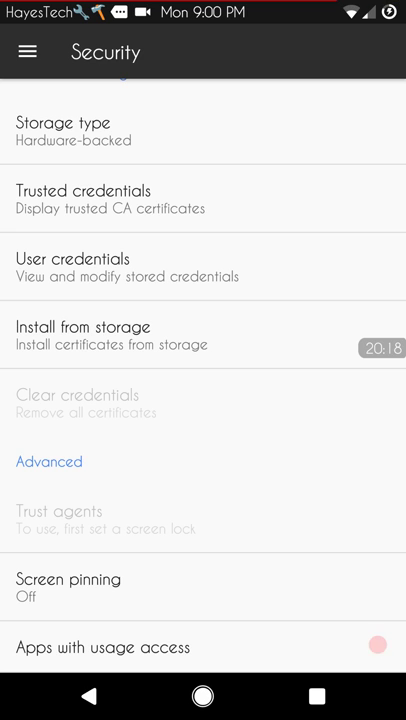
left_click(88, 696)
scroll(203, 400, "down", 5)
scroll(203, 400, "down", 3)
left_click(136, 567)
scroll(203, 400, "down", 3)
scroll(203, 400, "down", 3)
scroll(203, 400, "down", 2)
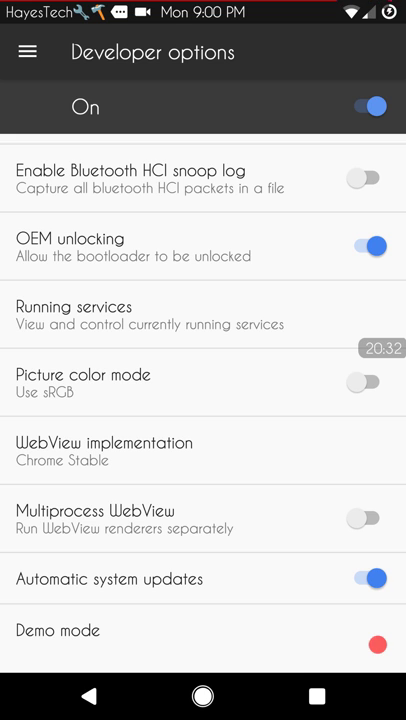
scroll(203, 400, "down", 5)
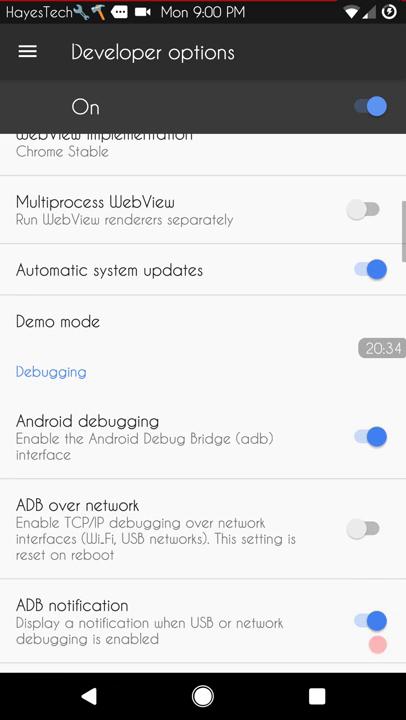
scroll(203, 400, "down", 3)
scroll(203, 400, "down", 3)
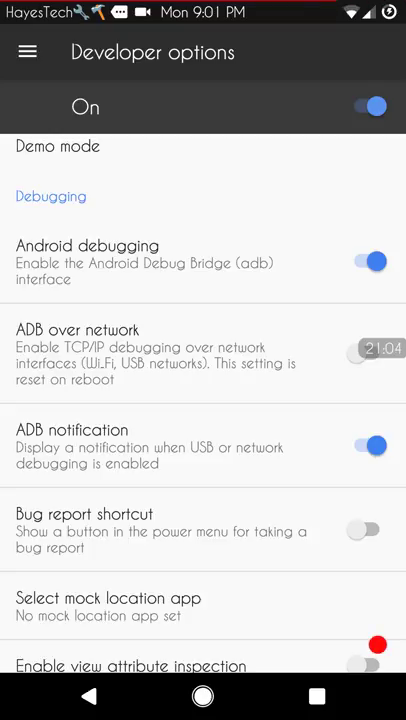
left_click_drag(200, 500, 200, 254)
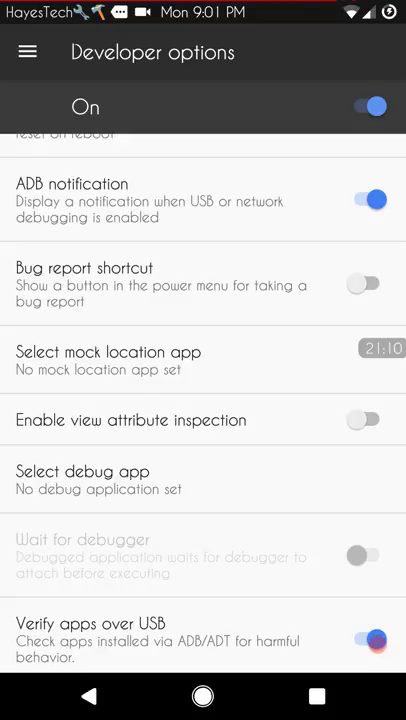
scroll(203, 400, "down", 3)
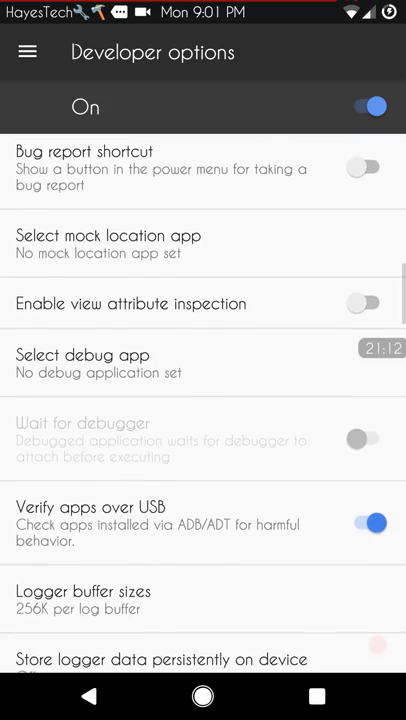
scroll(203, 400, "down", 4)
scroll(203, 400, "down", 3)
scroll(203, 400, "down", 2)
scroll(203, 400, "down", 3)
scroll(203, 400, "down", 2)
scroll(203, 400, "down", 4)
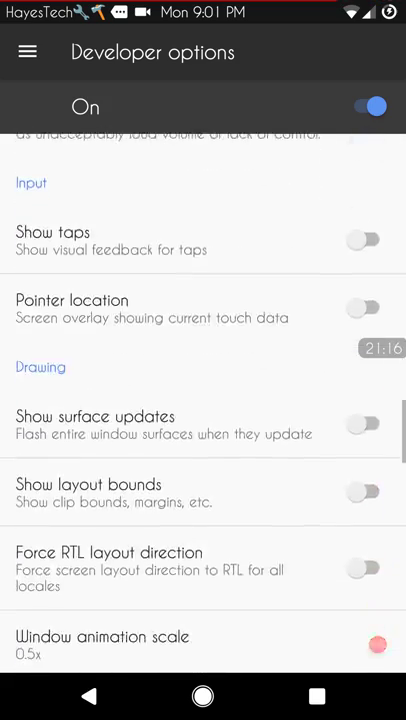
scroll(203, 400, "down", 3)
scroll(203, 400, "down", 2)
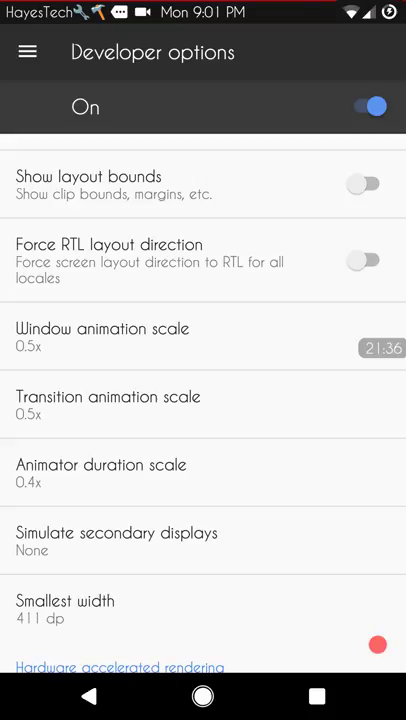
left_click(101, 472)
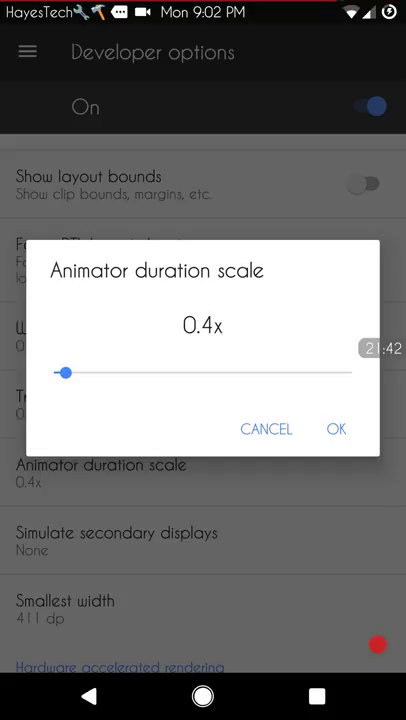
left_click(336, 429)
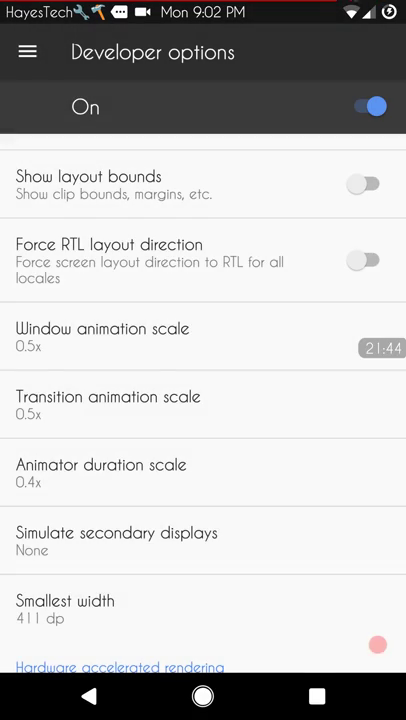
left_click_drag(200, 550, 200, 300)
left_click_drag(200, 500, 200, 330)
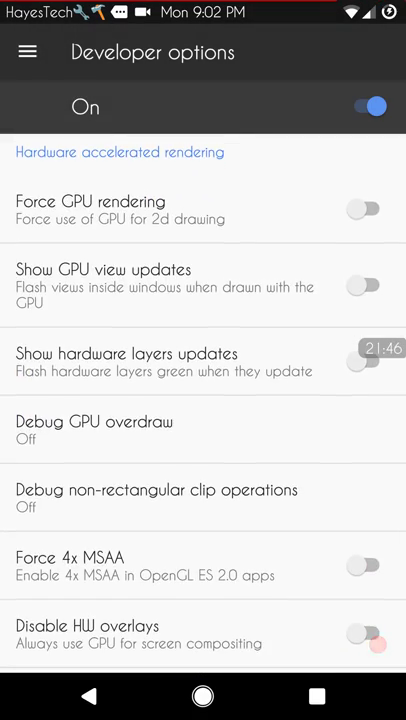
mouse_move(200, 600)
left_mouse_down()
mouse_move(200, 150)
mouse_move(200, 200)
left_mouse_up()
left_click_drag(200, 500, 200, 450)
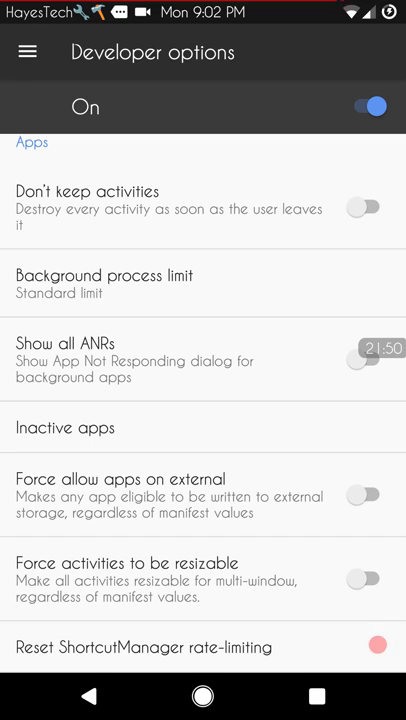
left_click_drag(200, 300, 200, 420)
left_click_drag(200, 500, 200, 350)
left_click(88, 696)
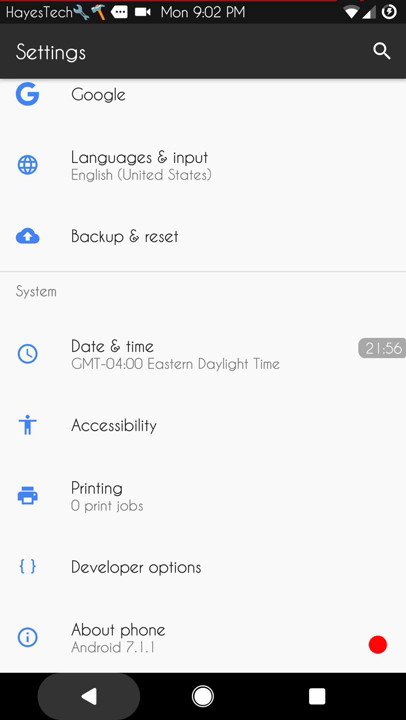
Exit Settings, glance through Nova Launcher's app drawer and return to the home screen
left_click(88, 696)
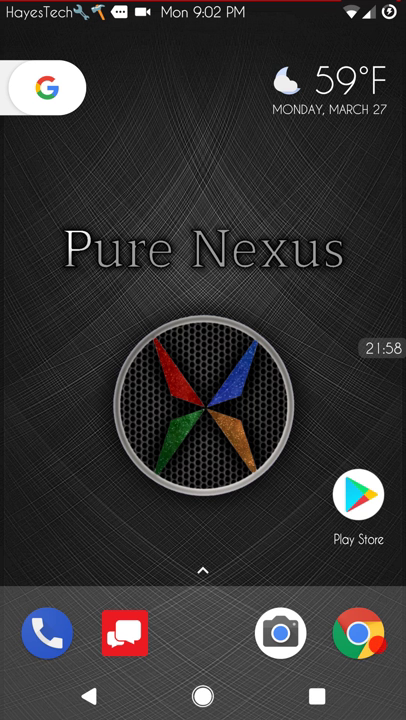
left_click_drag(203, 570, 203, 200)
scroll(203, 400, "down", 5)
scroll(203, 400, "up", 5)
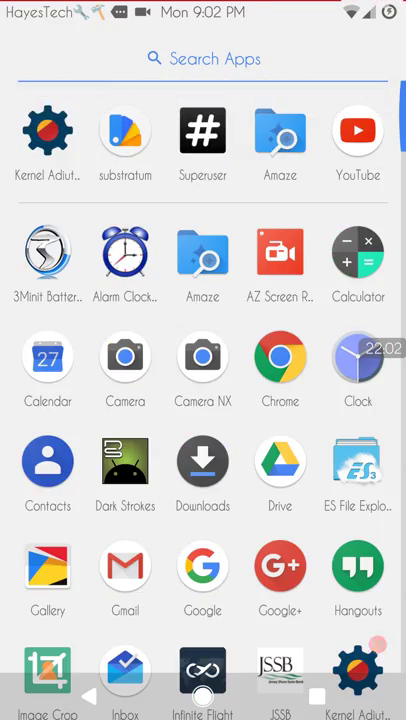
left_click(88, 696)
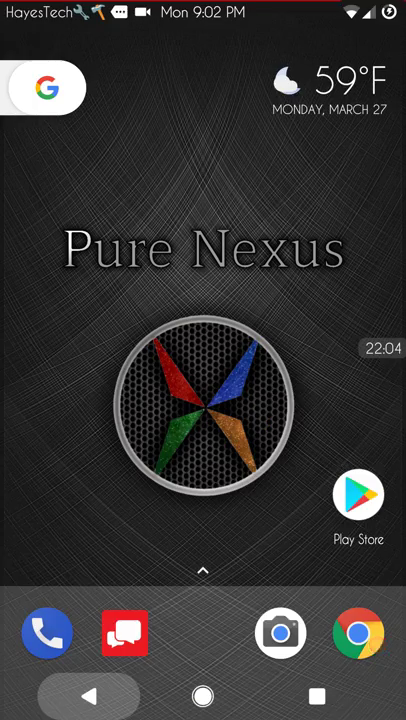